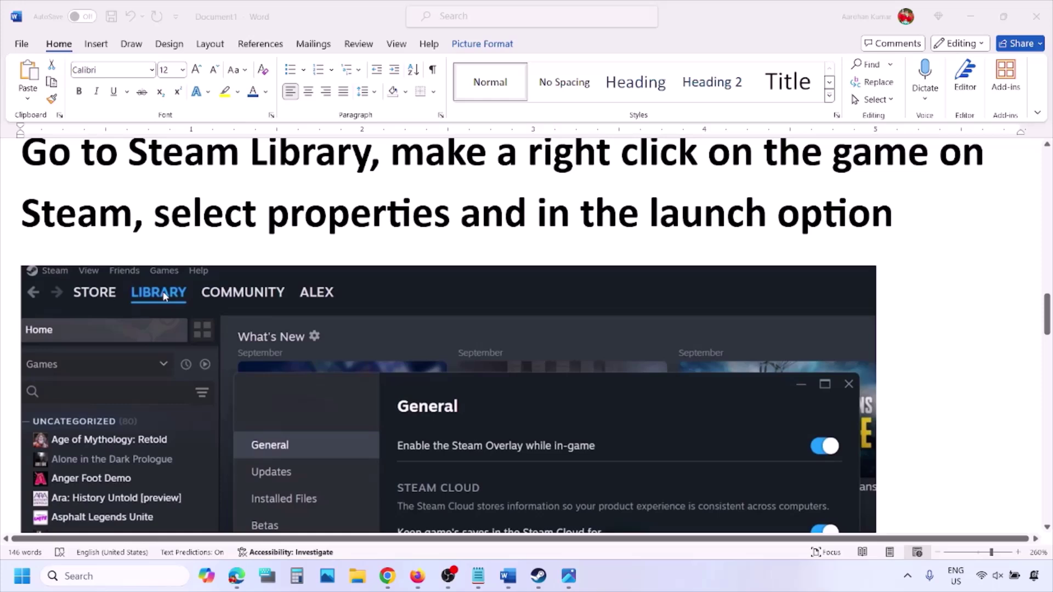
# Review the Word guide's Steam launch option instructions, selecting the key phrases and examining the example images down to the -dx12 one
pyautogui.click(399, 162)
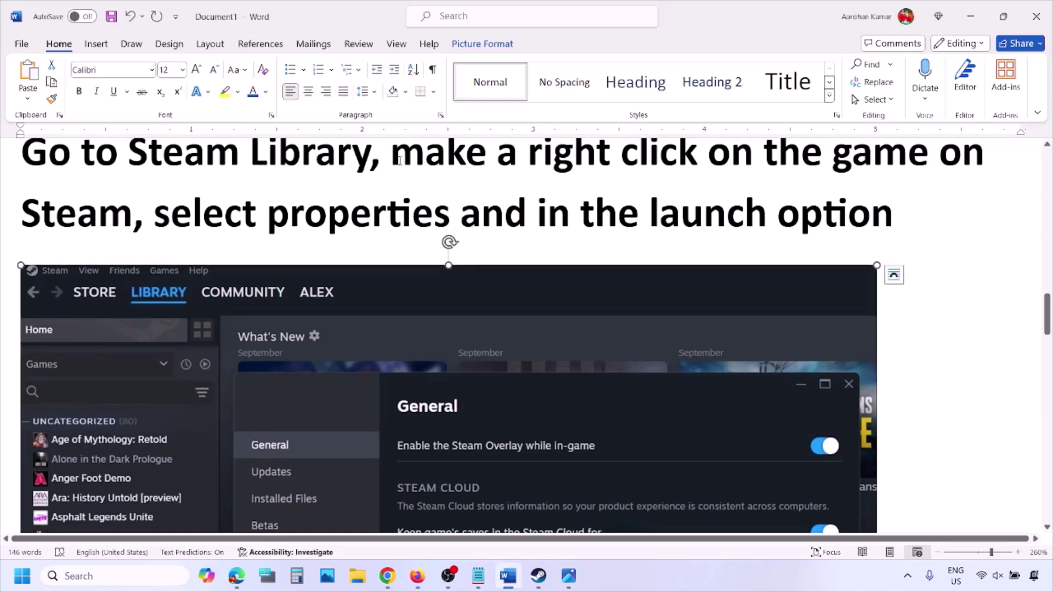
pyautogui.moveTo(396, 159); pyautogui.dragTo(936, 161)
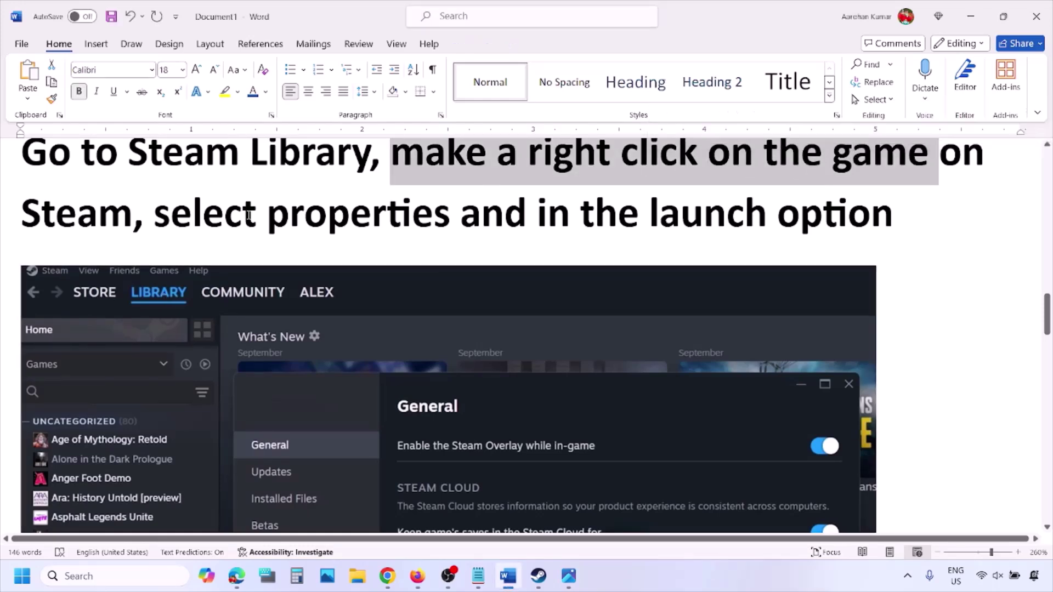
pyautogui.moveTo(259, 214); pyautogui.dragTo(458, 223)
pyautogui.scroll(-5, 452, 218)
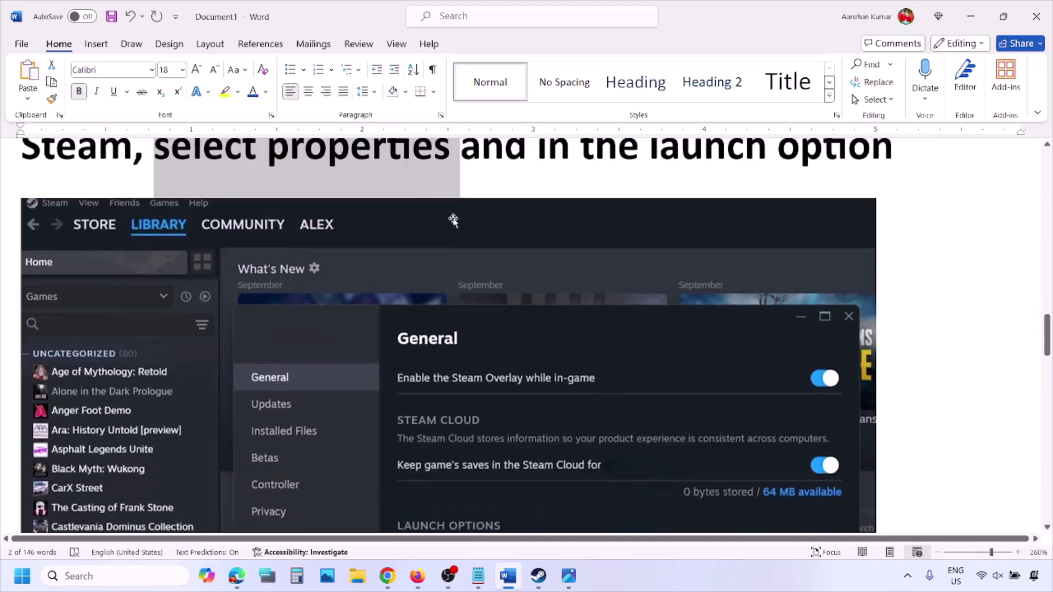
pyautogui.rightClick(452, 218)
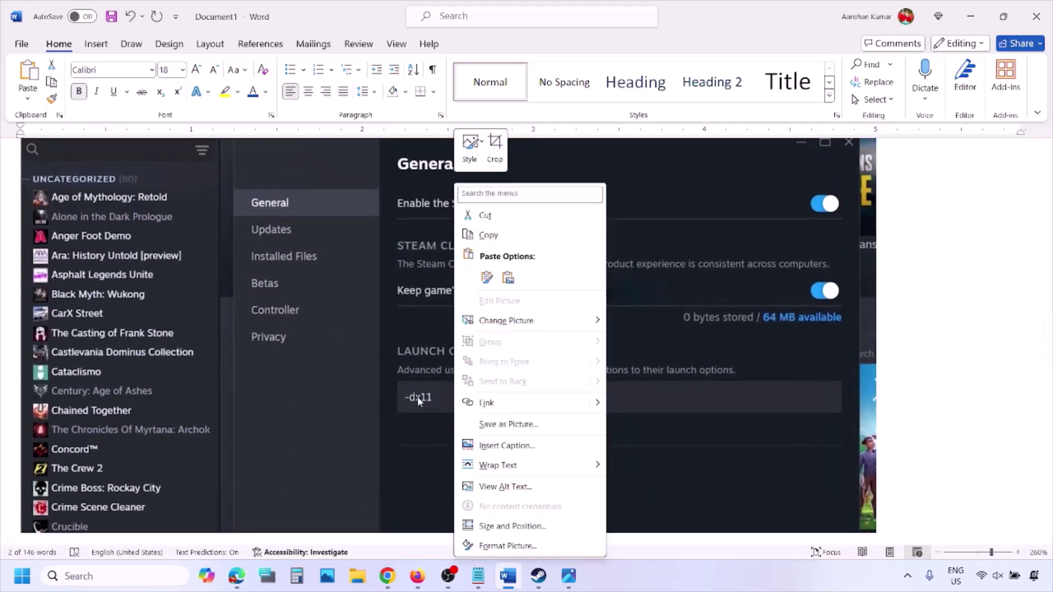
pyautogui.click(407, 407)
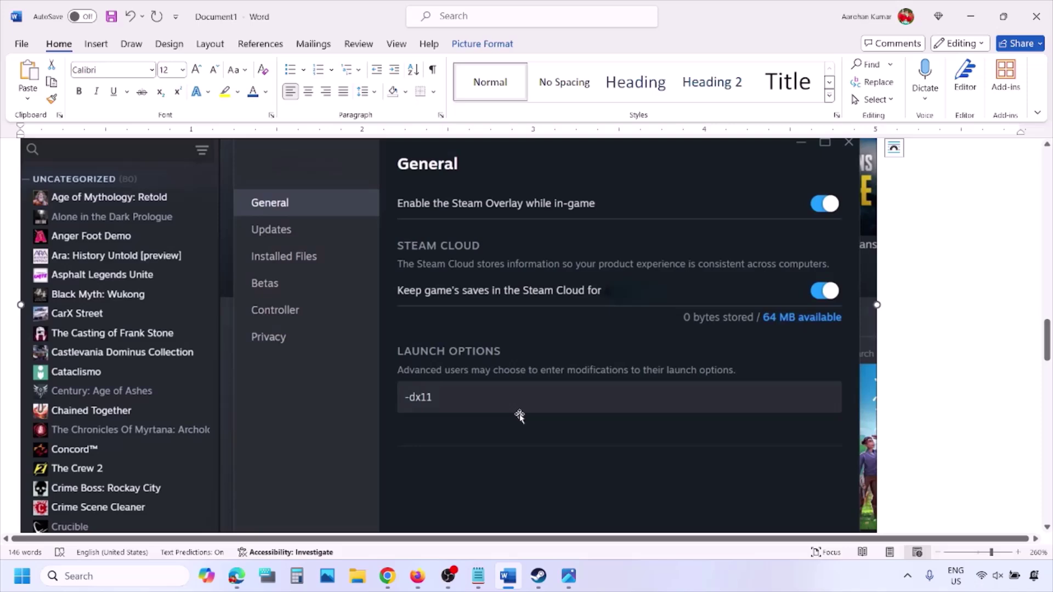
pyautogui.scroll(-10, 520, 416)
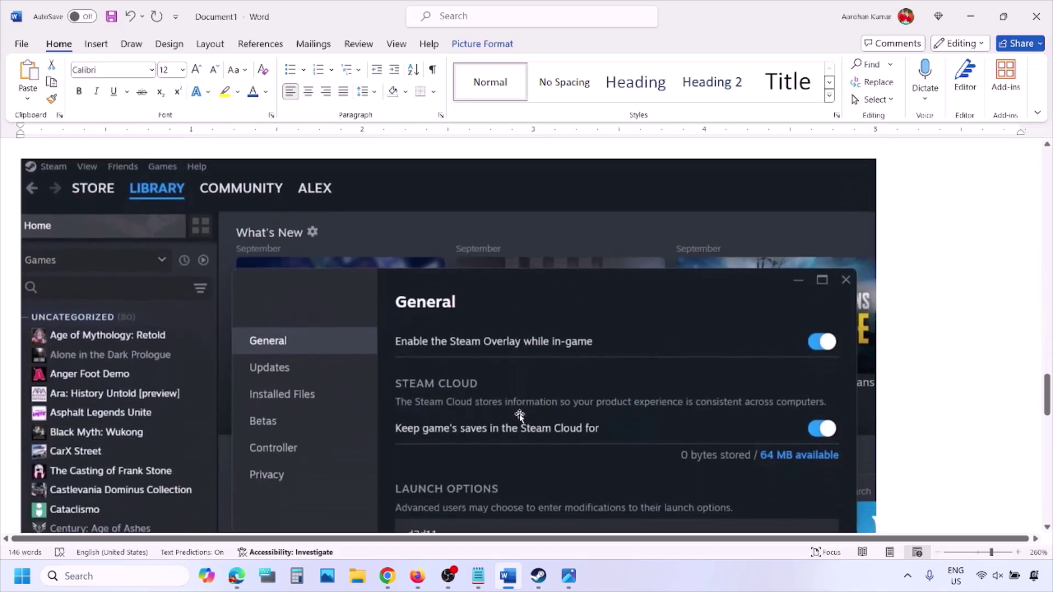
pyautogui.scroll(-4, 519, 415)
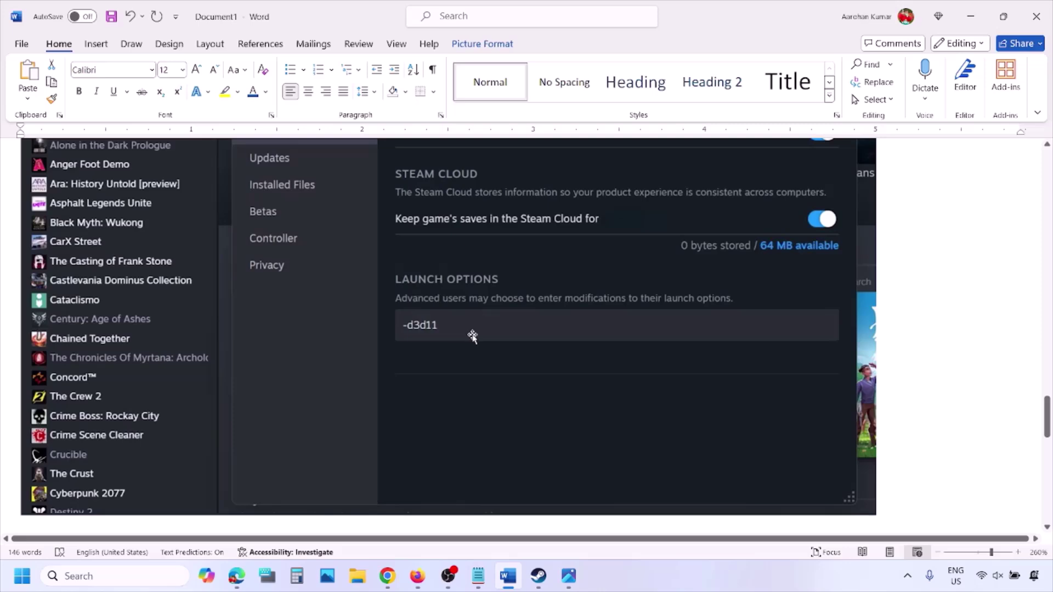
pyautogui.scroll(-10, 473, 335)
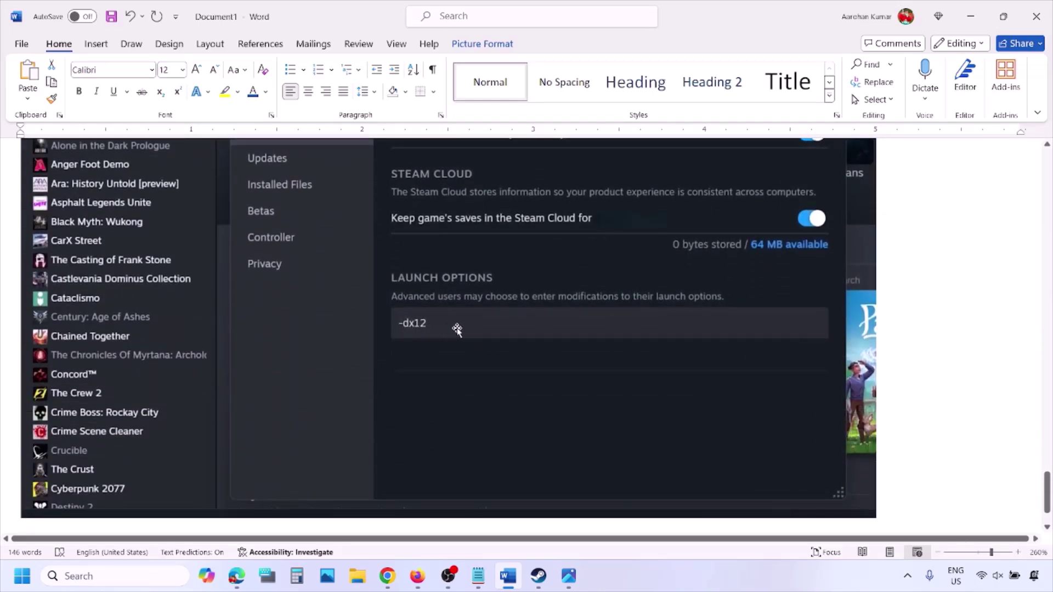
# Switch to the Steam library and display the Windows power options that include Restart
pyautogui.click(666, 583)
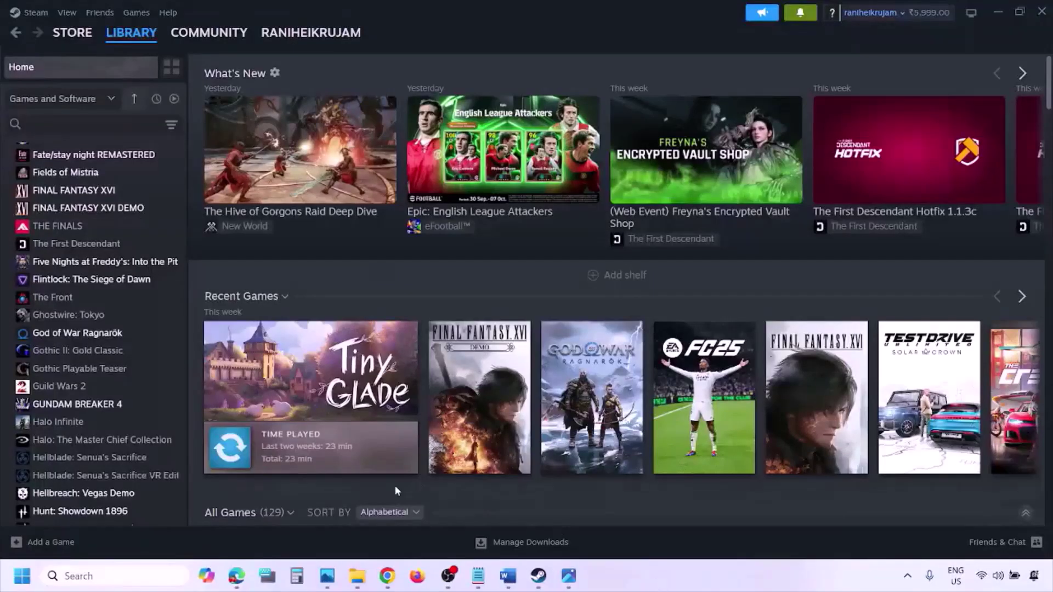
pyautogui.press('super')
pyautogui.click(399, 529)
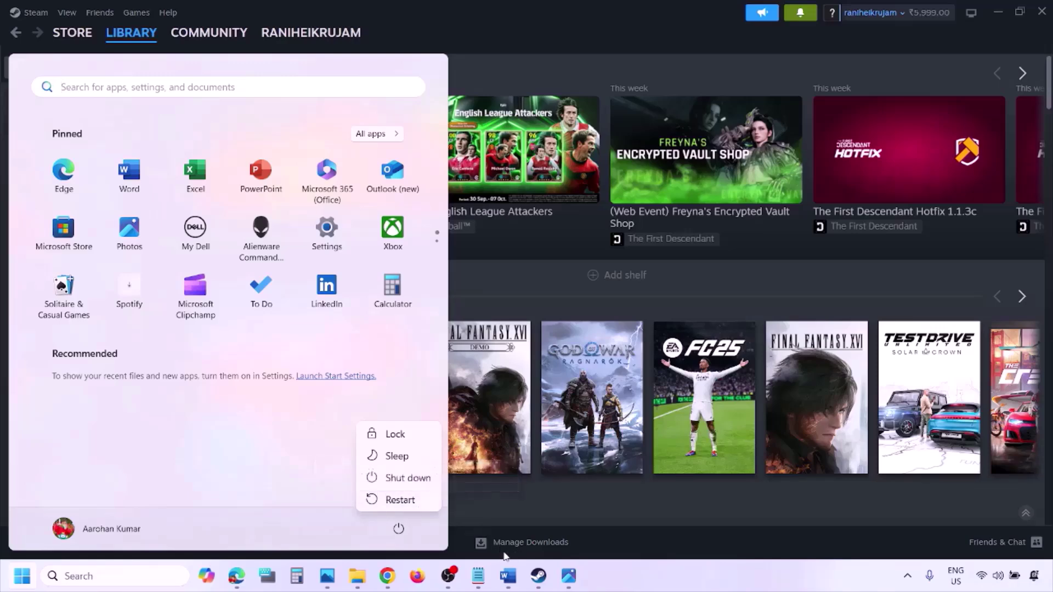
# Highlight the run-as-administrator instruction under Step 2 in the Word guide and examine the Browse local files example in 1.png in Photos
pyautogui.click(510, 578)
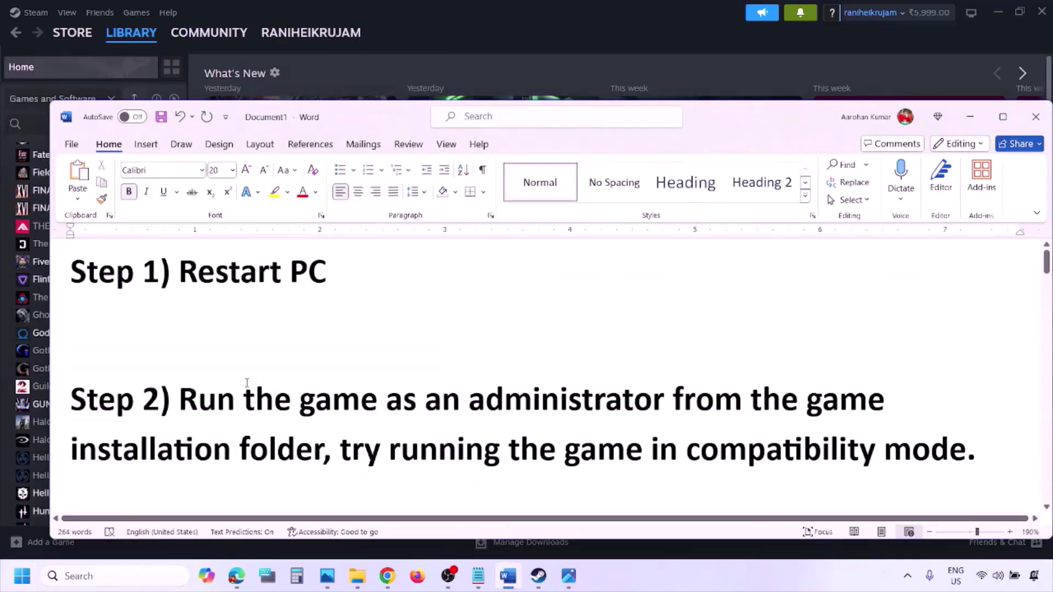
pyautogui.moveTo(181, 397); pyautogui.dragTo(296, 439)
pyautogui.click(666, 578)
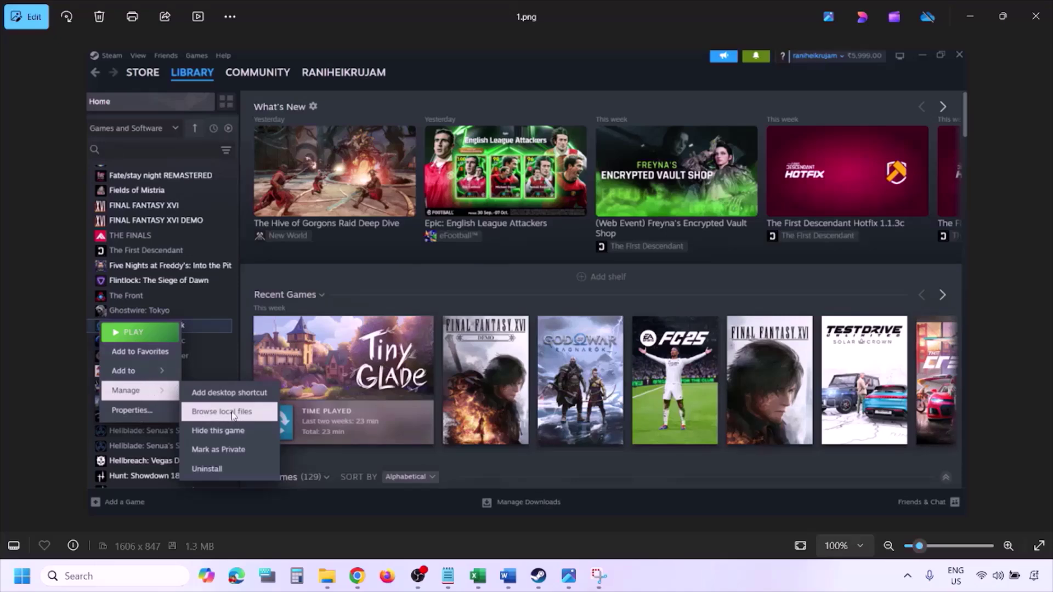
pyautogui.scroll(2, 249, 410)
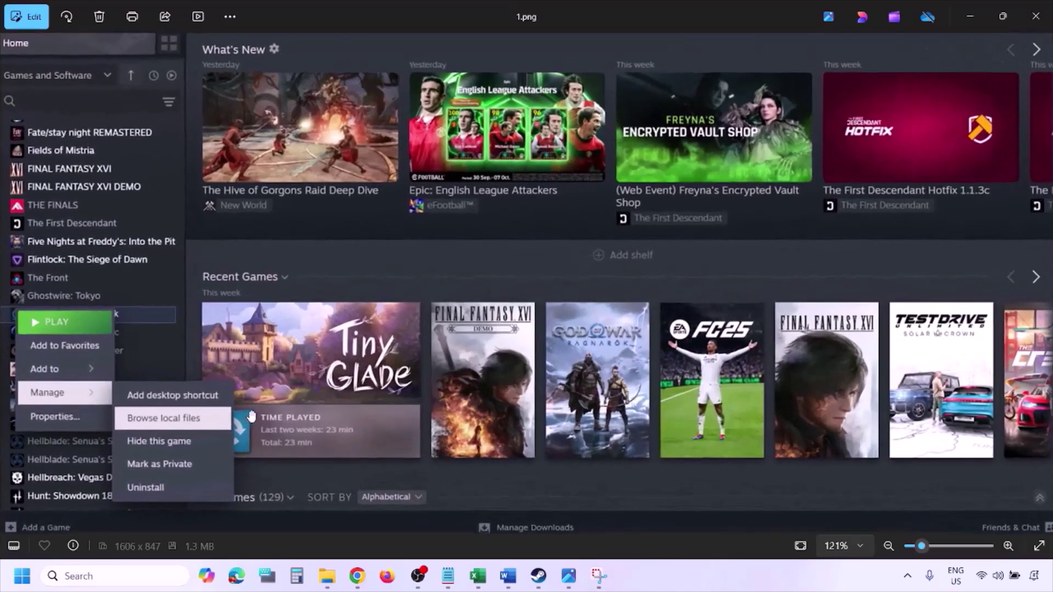
pyautogui.scroll(-2, 211, 424)
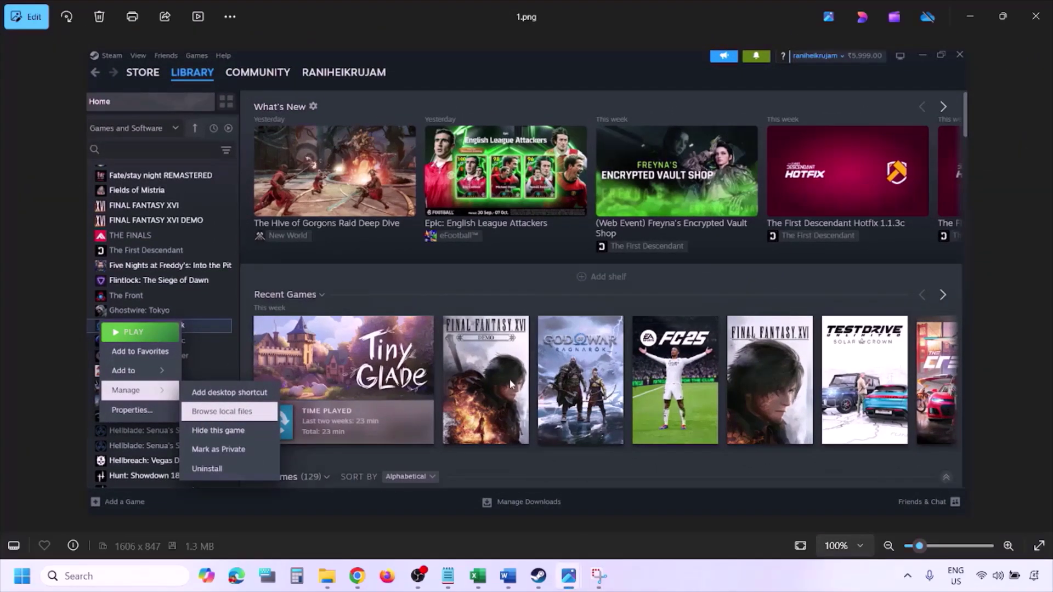
# Examine the Properties command in 2.png and the run-as-administrator compatibility setting in 3.png
pyautogui.press('Right')
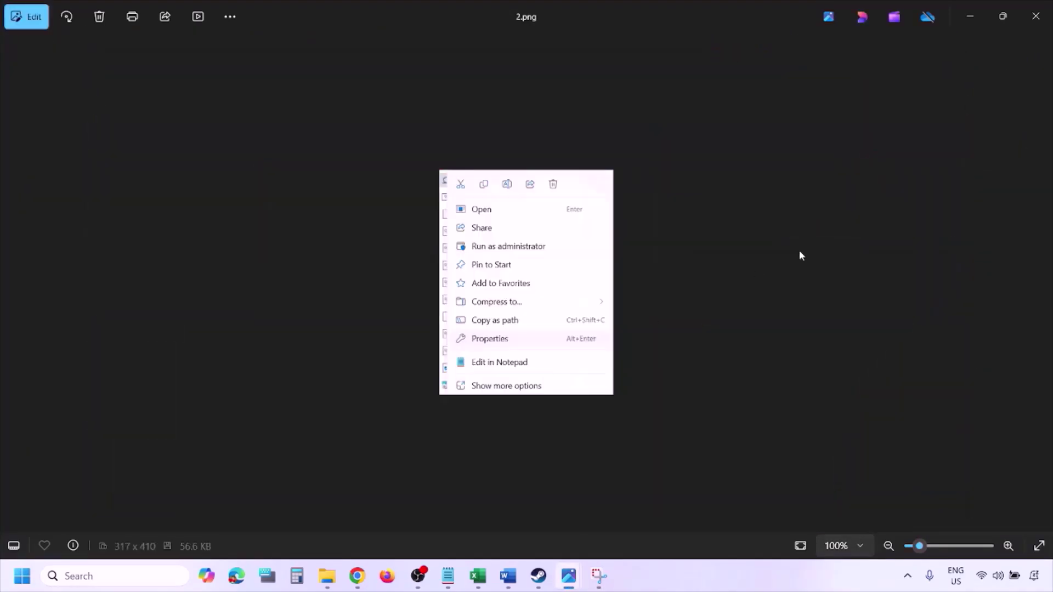
pyautogui.scroll(4, 519, 330)
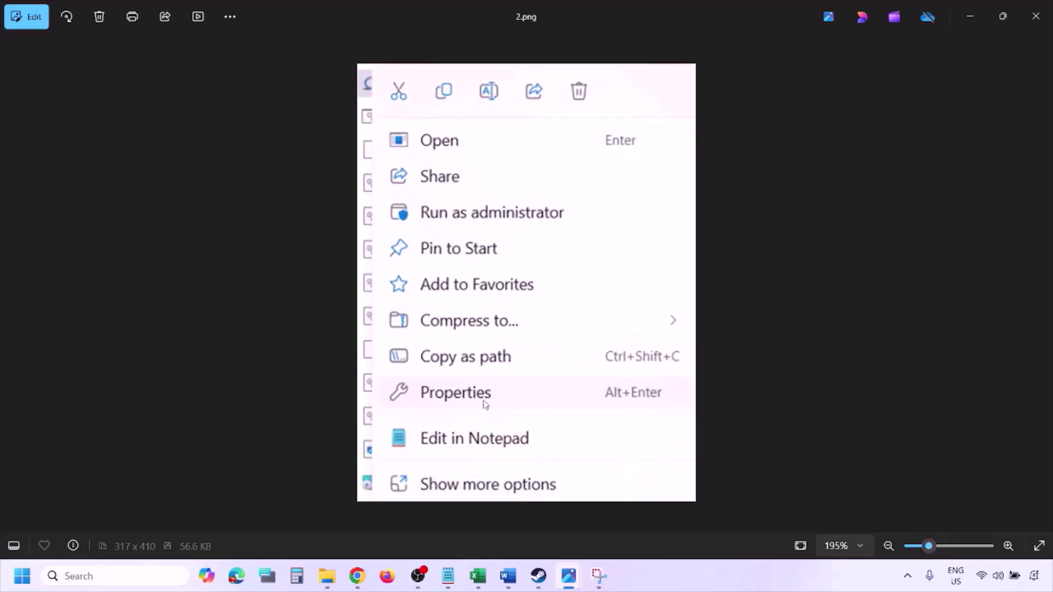
pyautogui.scroll(-4, 484, 402)
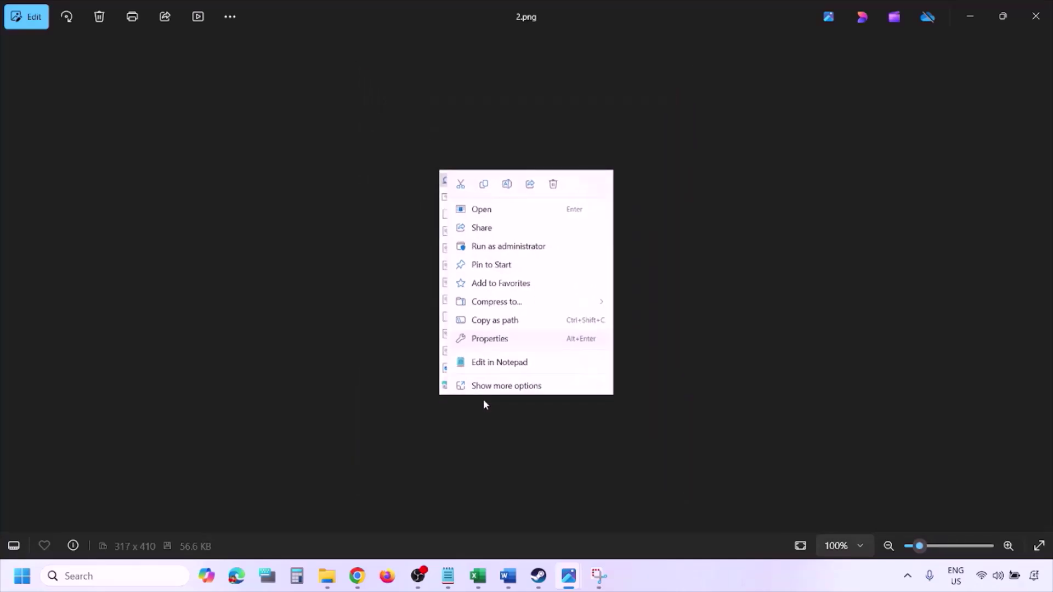
pyautogui.press('Right')
pyautogui.scroll(2, 314, 310)
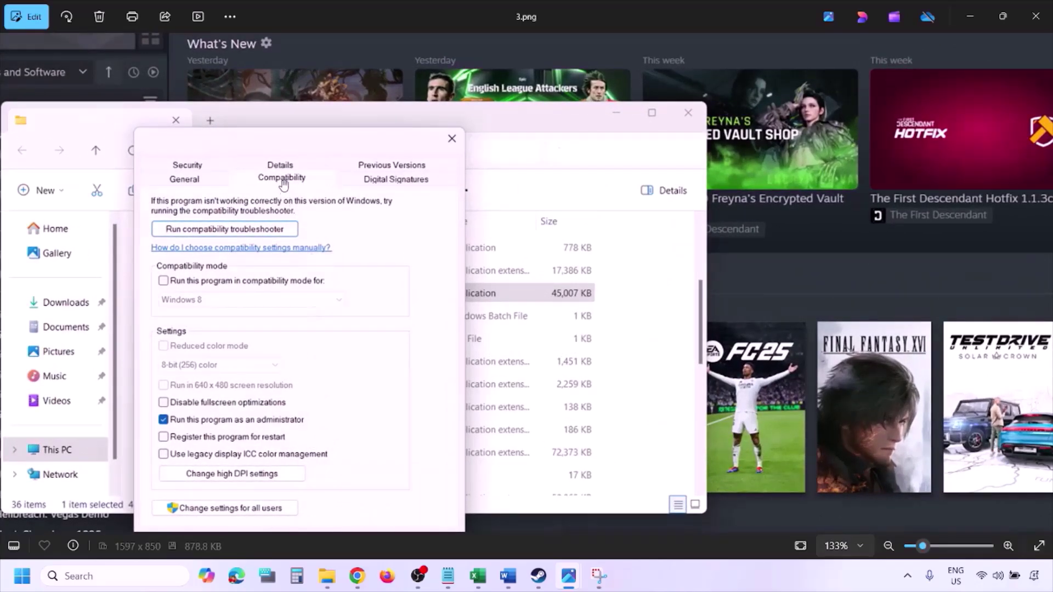
pyautogui.scroll(-1, 232, 412)
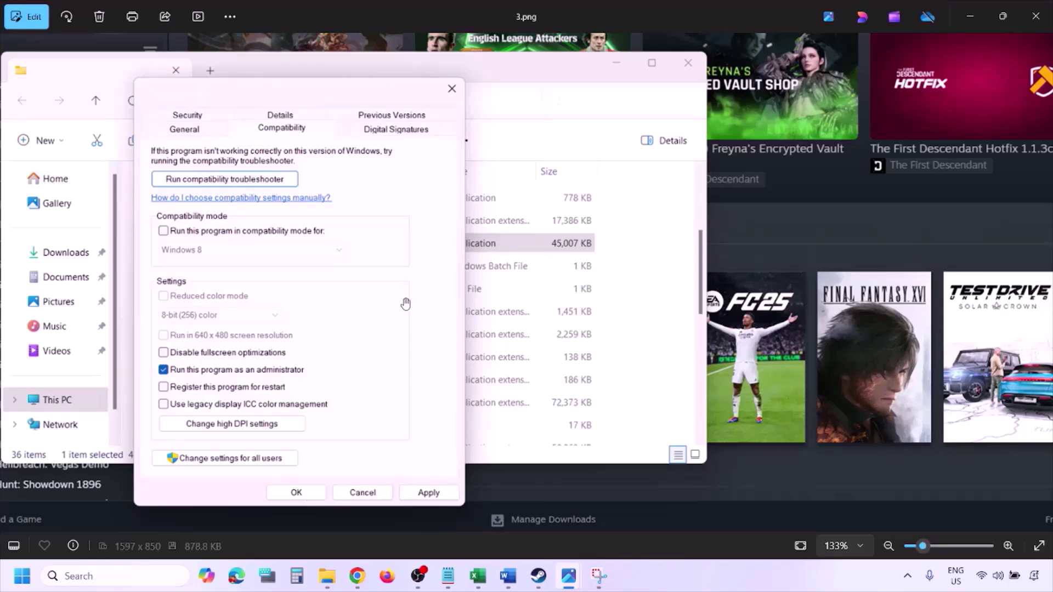
pyautogui.scroll(-3, 405, 304)
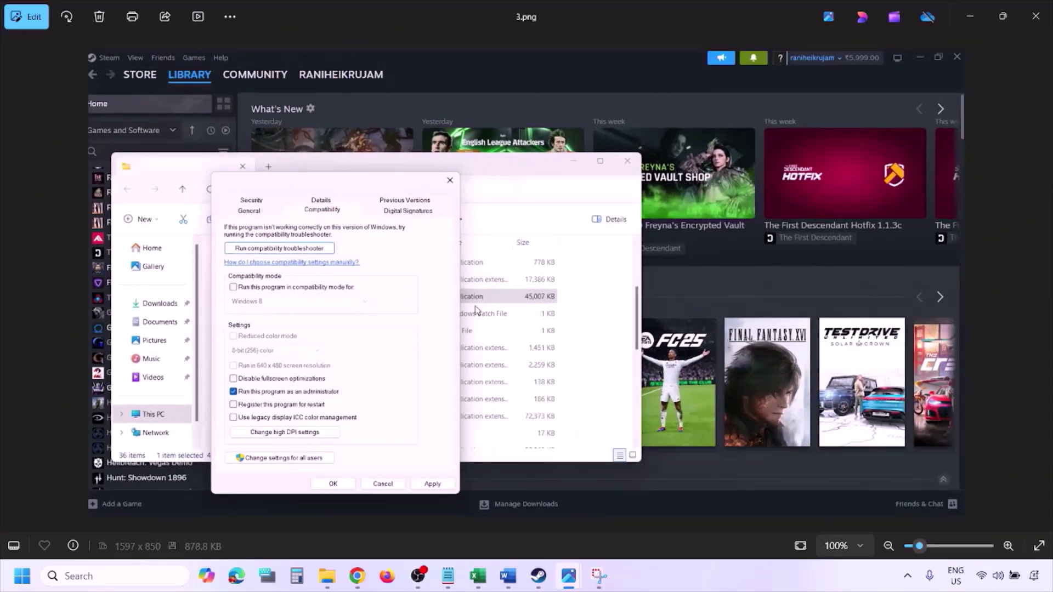
# Examine the Windows 8 compatibility mode setting in 4.png and the list of Windows versions in 5.png
pyautogui.press('Right')
pyautogui.scroll(2, 483, 309)
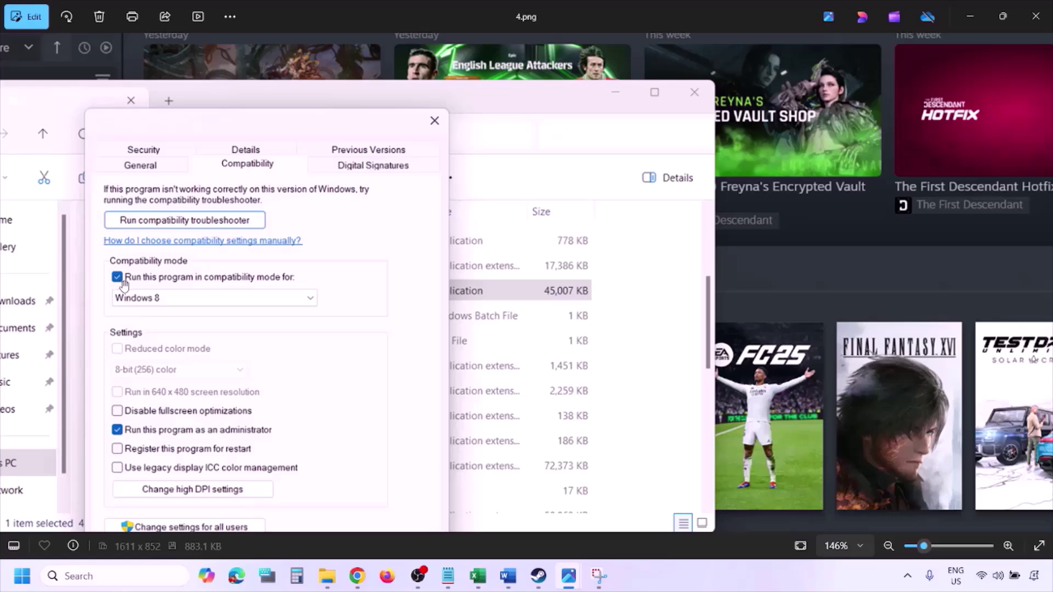
pyautogui.moveTo(120, 282); pyautogui.dragTo(165, 257)
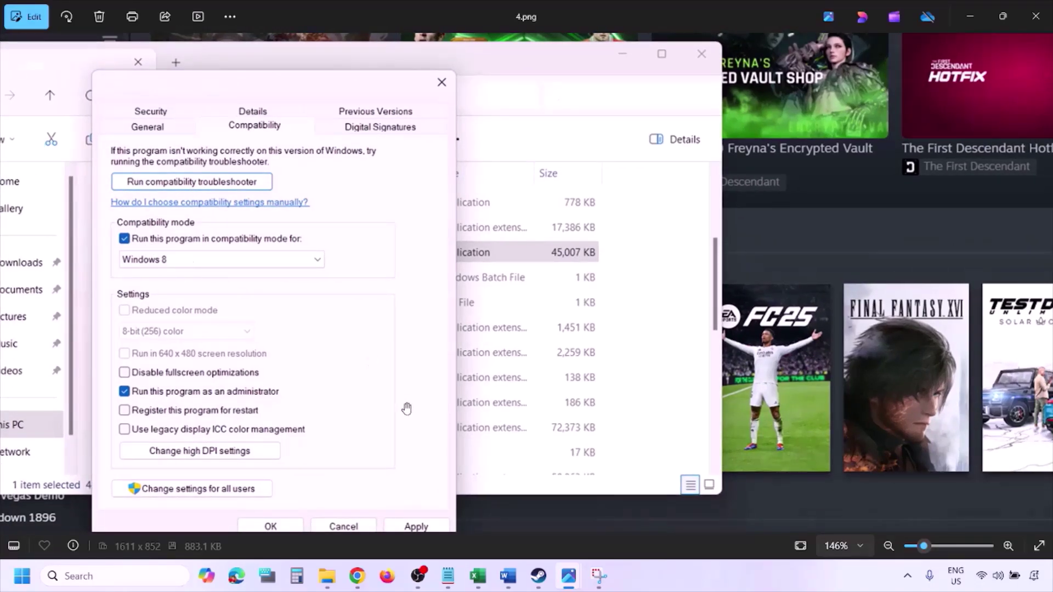
pyautogui.moveTo(404, 406); pyautogui.dragTo(411, 373)
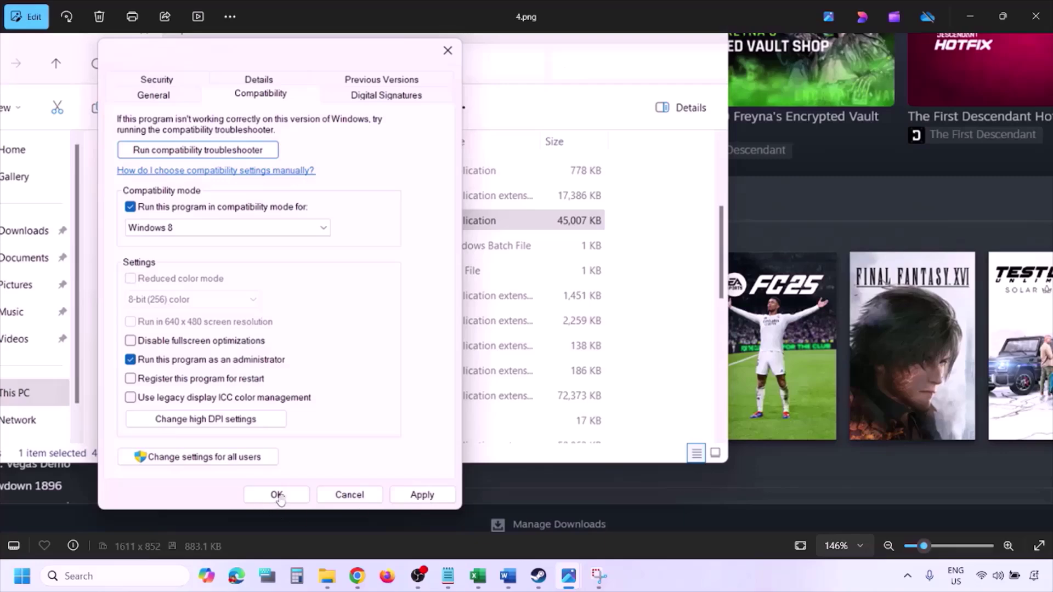
pyautogui.scroll(-4, 567, 390)
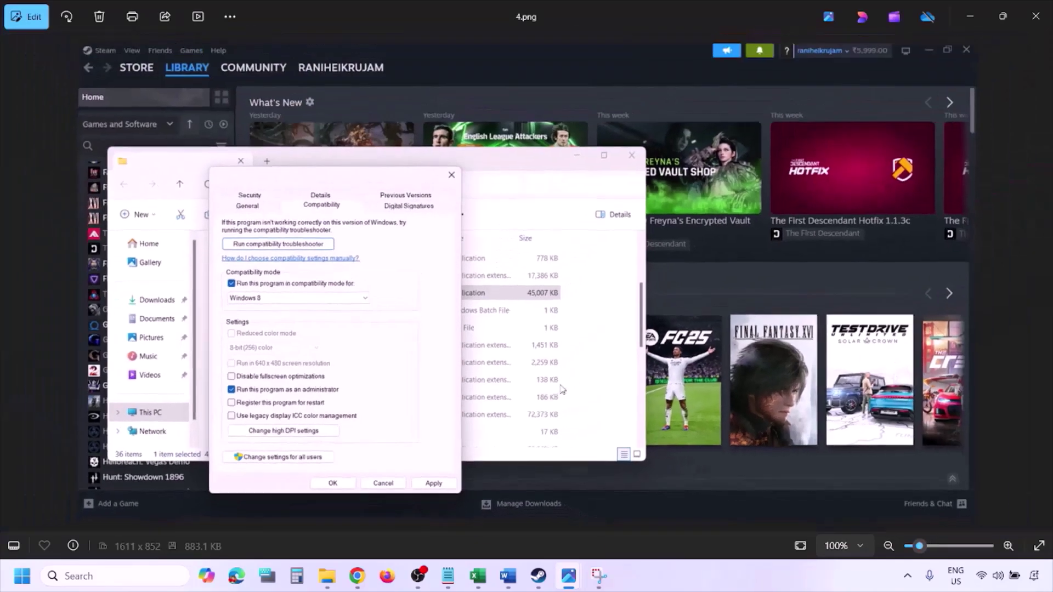
pyautogui.press('Right')
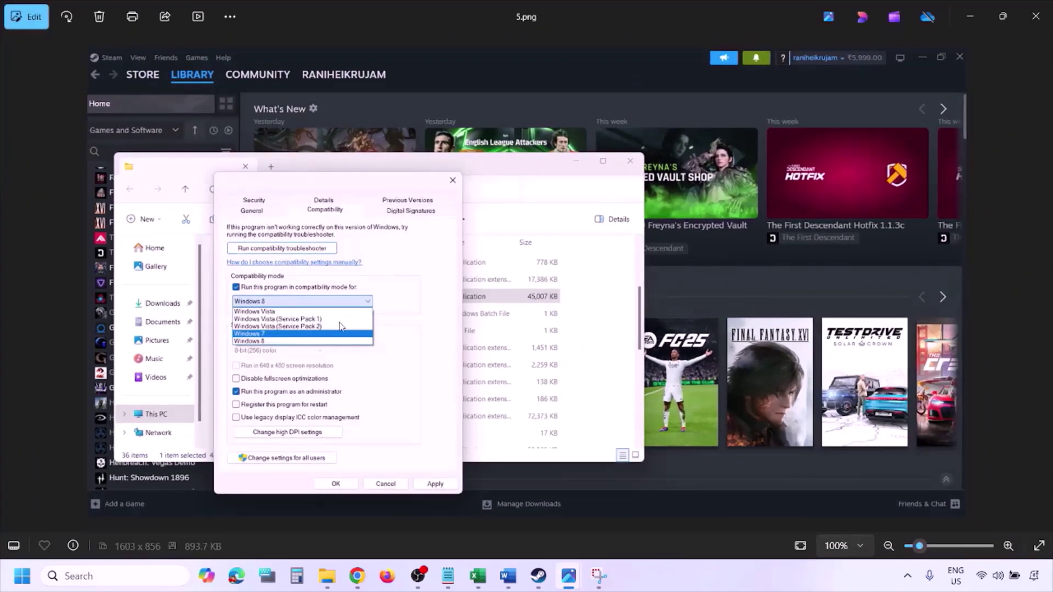
pyautogui.scroll(4, 340, 327)
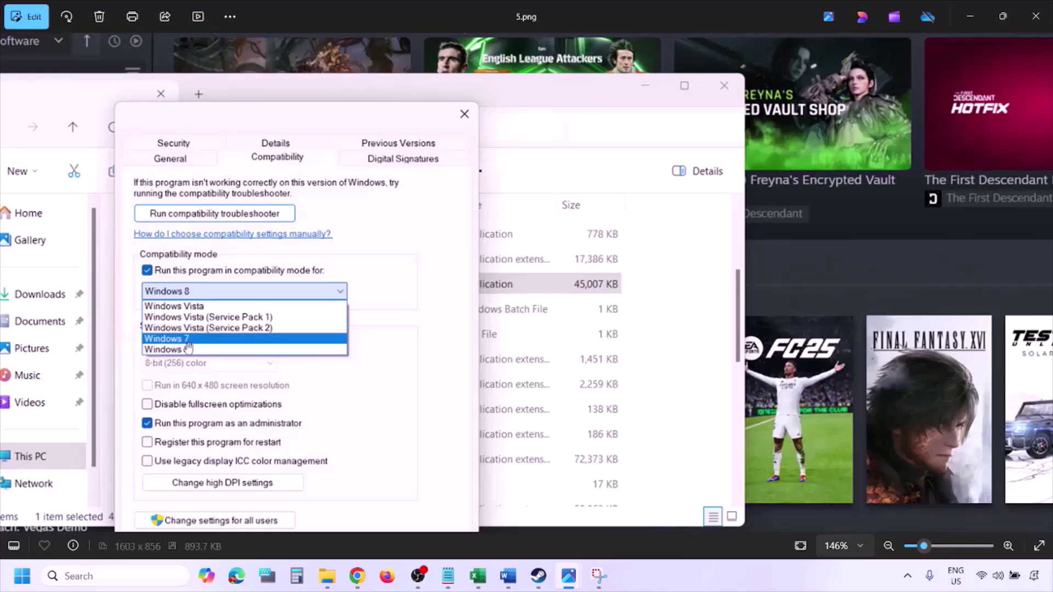
pyautogui.scroll(-4, 198, 345)
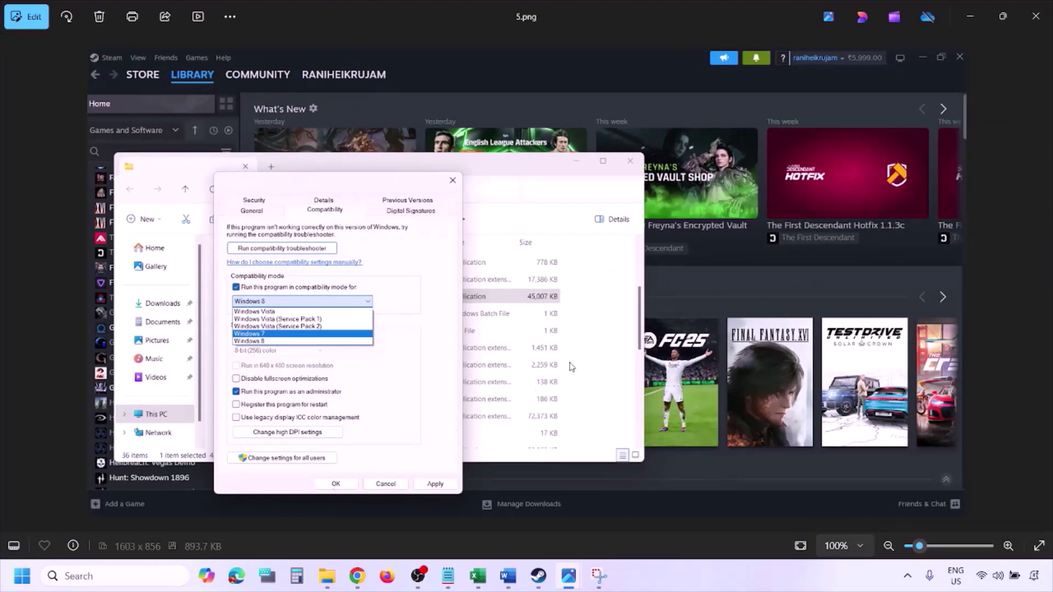
# Inspect the Windows 7 compatibility mode and Disable fullscreen optimizations settings in 6.png
pyautogui.press('Right')
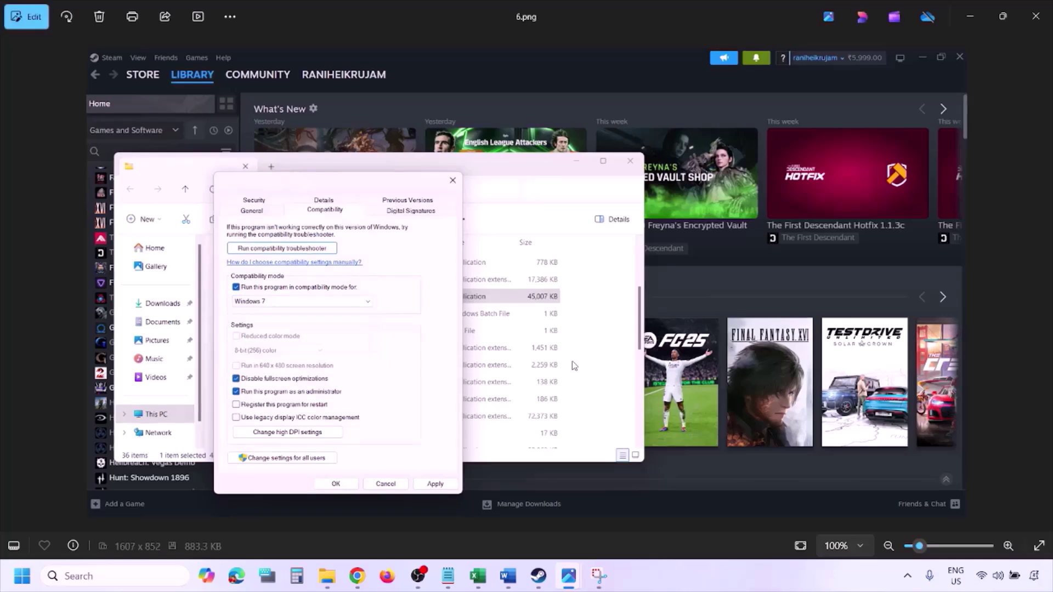
pyautogui.scroll(4, 343, 324)
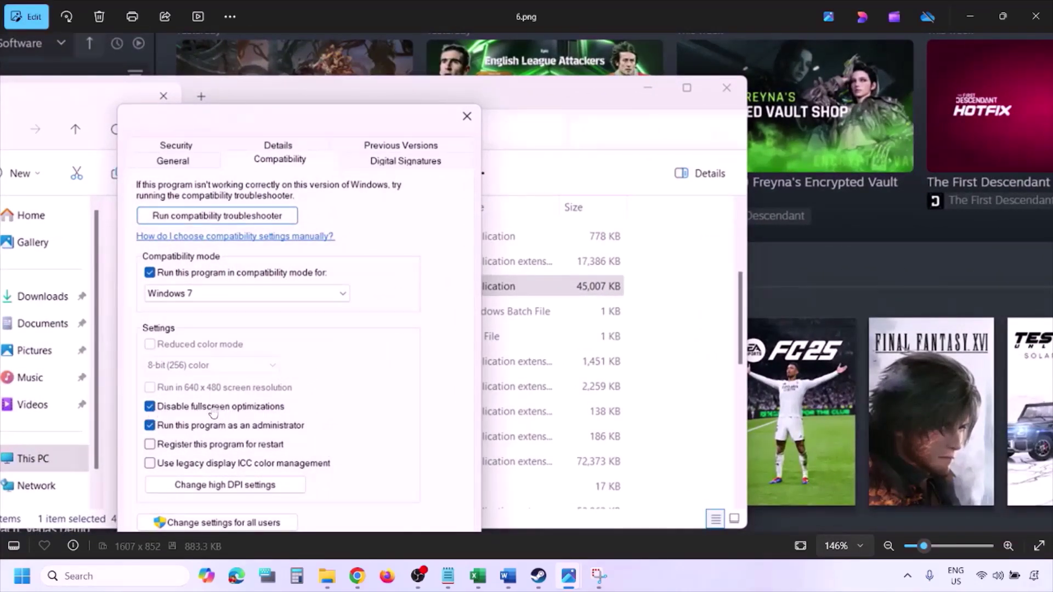
pyautogui.moveTo(302, 383); pyautogui.dragTo(346, 282)
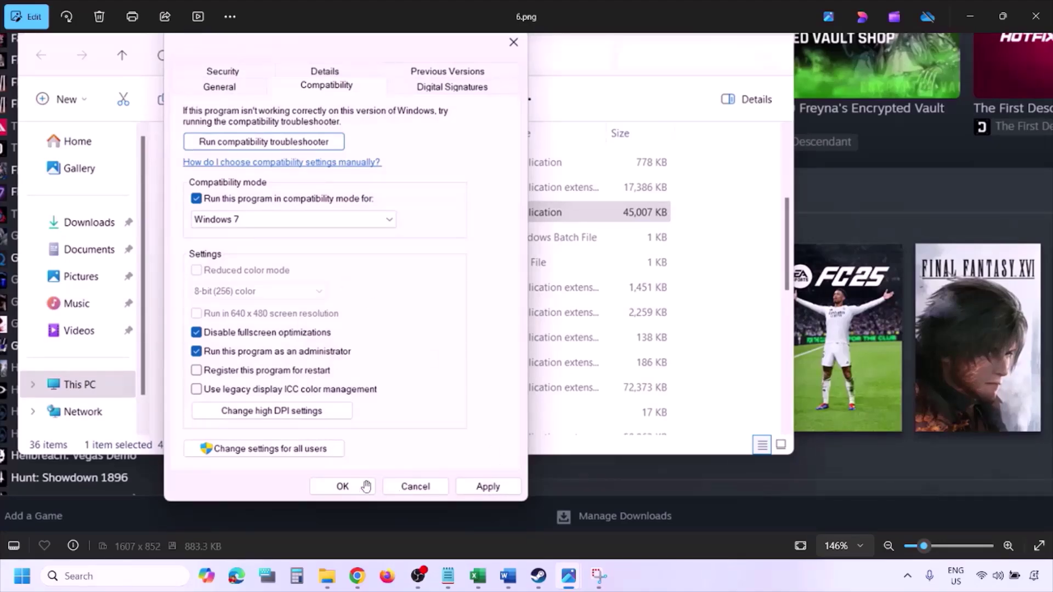
pyautogui.scroll(-3, 335, 481)
pyautogui.scroll(4, 291, 376)
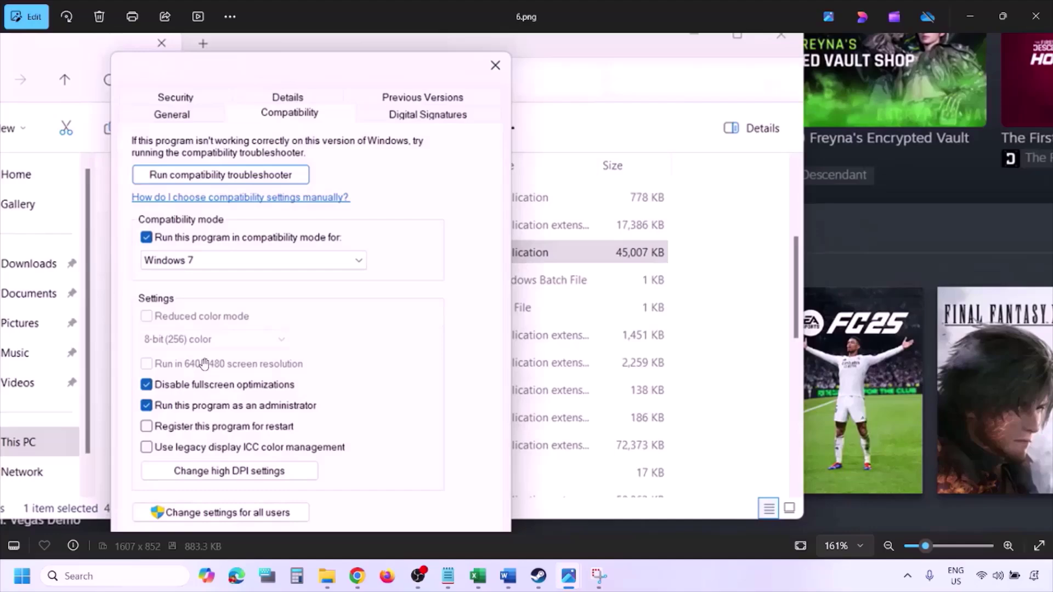
pyautogui.moveTo(204, 363); pyautogui.dragTo(259, 352)
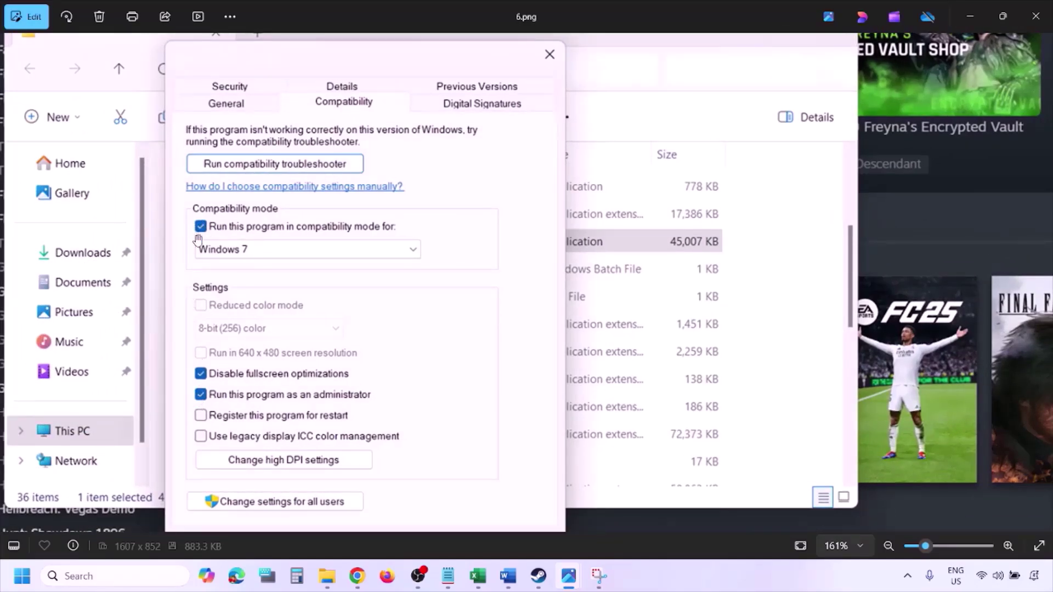
pyautogui.scroll(-4, 298, 322)
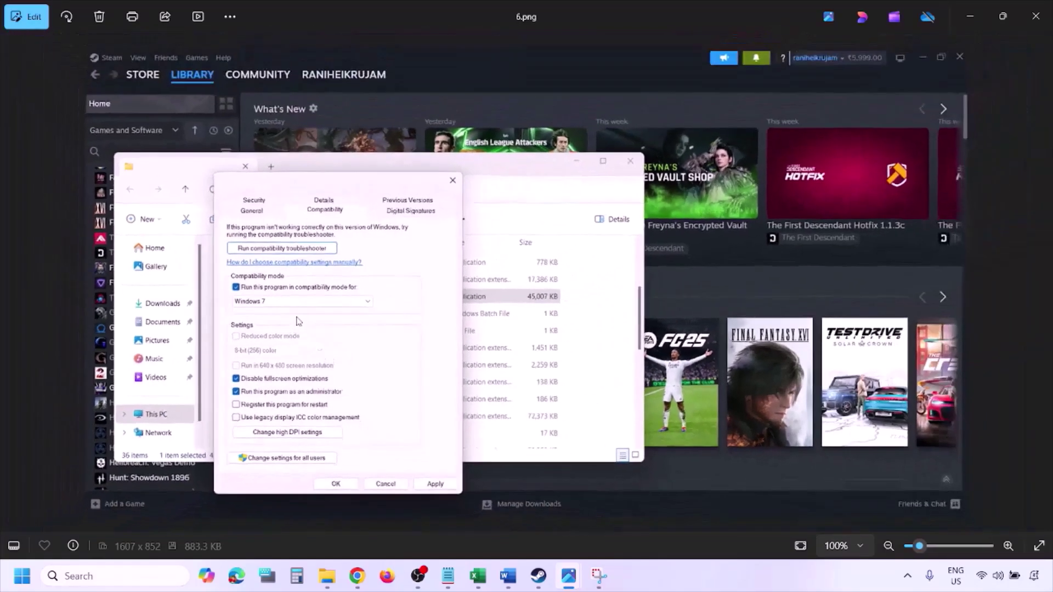
# Inspect the cleared compatibility mode and administrator checkboxes in 7.png
pyautogui.press('Right')
pyautogui.scroll(5, 298, 322)
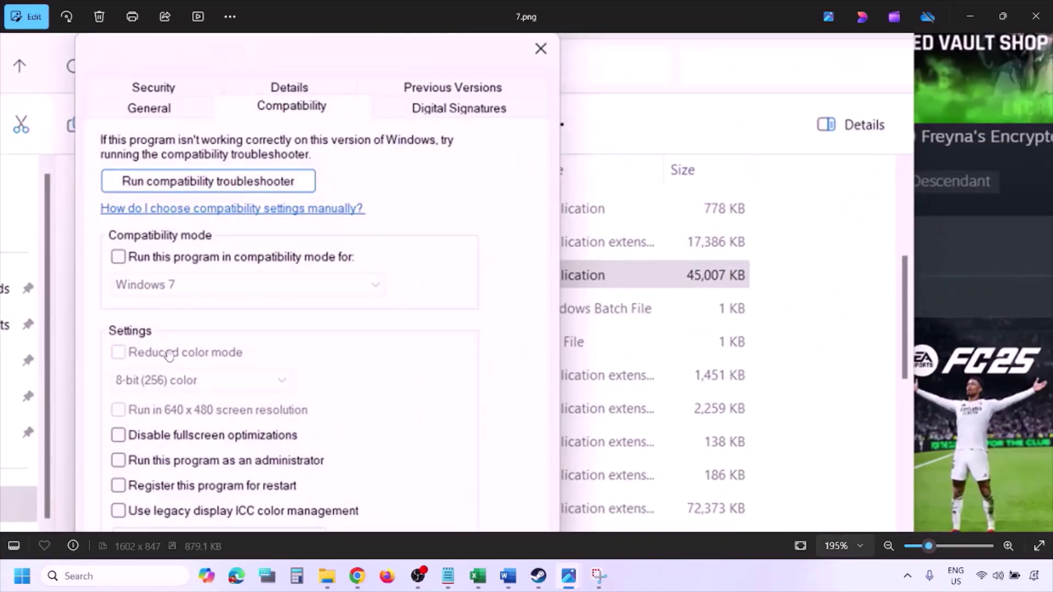
pyautogui.scroll(-1, 169, 355)
pyautogui.scroll(-2, 169, 355)
pyautogui.scroll(-1, 270, 371)
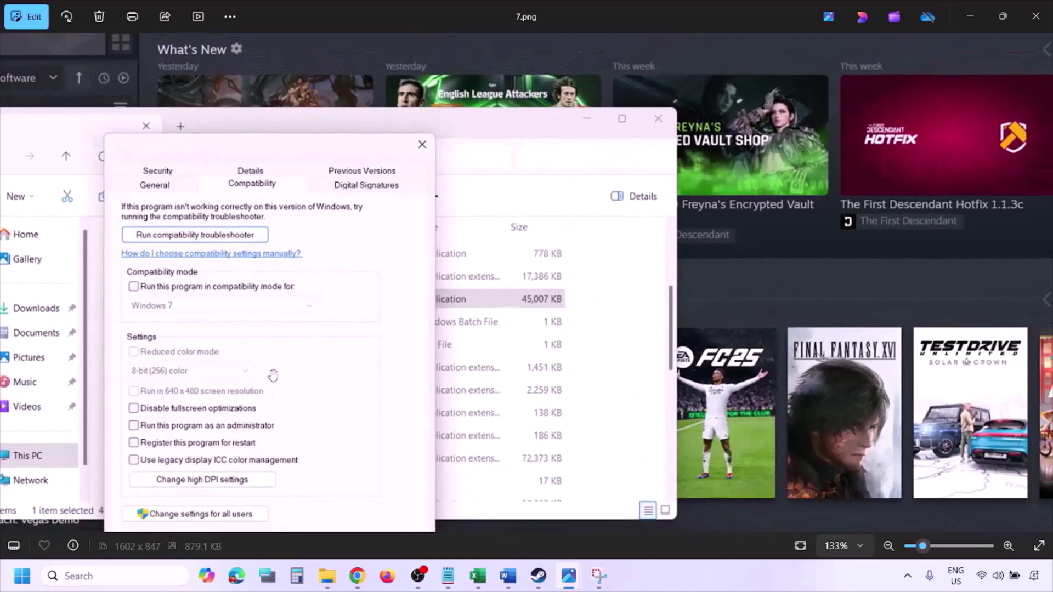
# Examine the remaining compatibility settings in 7.png and return to the troubleshooting document
pyautogui.moveTo(270, 371); pyautogui.dragTo(275, 298)
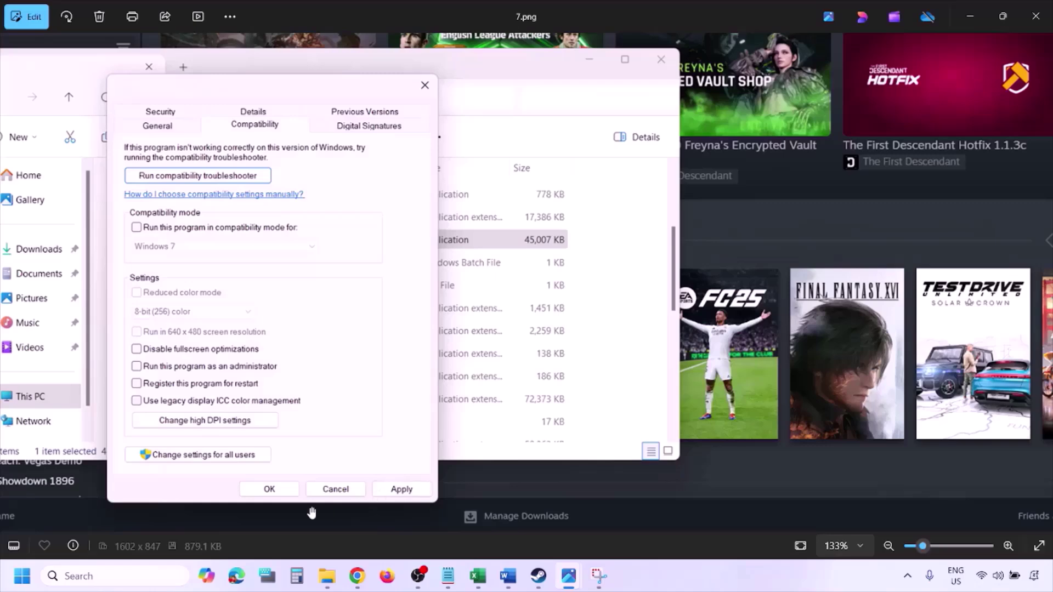
pyautogui.click(656, 583)
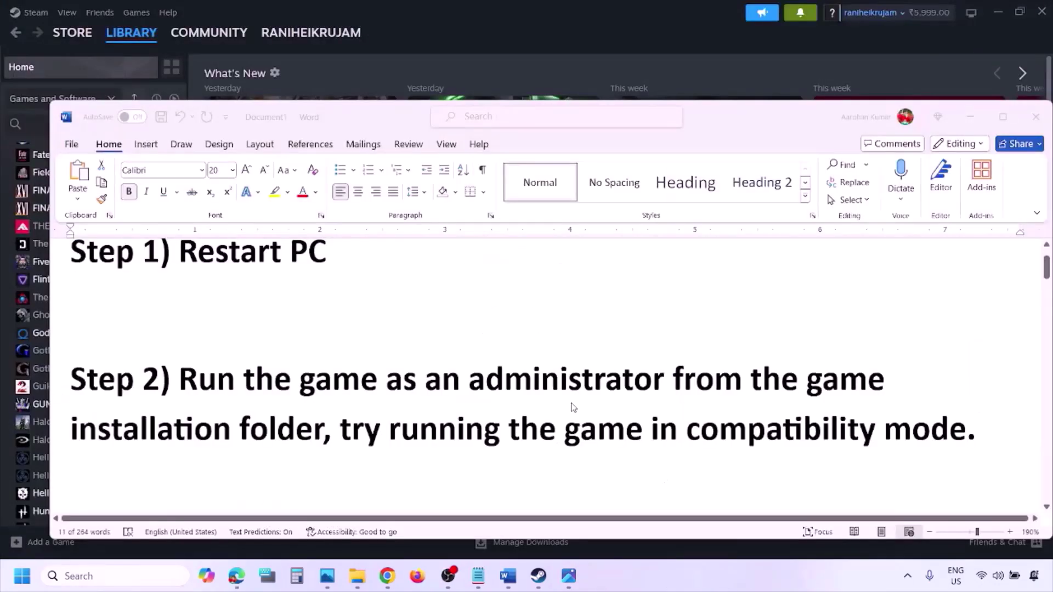
# Read Step 3 on verifying the game files in the document and examine the Properties command in 0.png
pyautogui.scroll(-3, 573, 407)
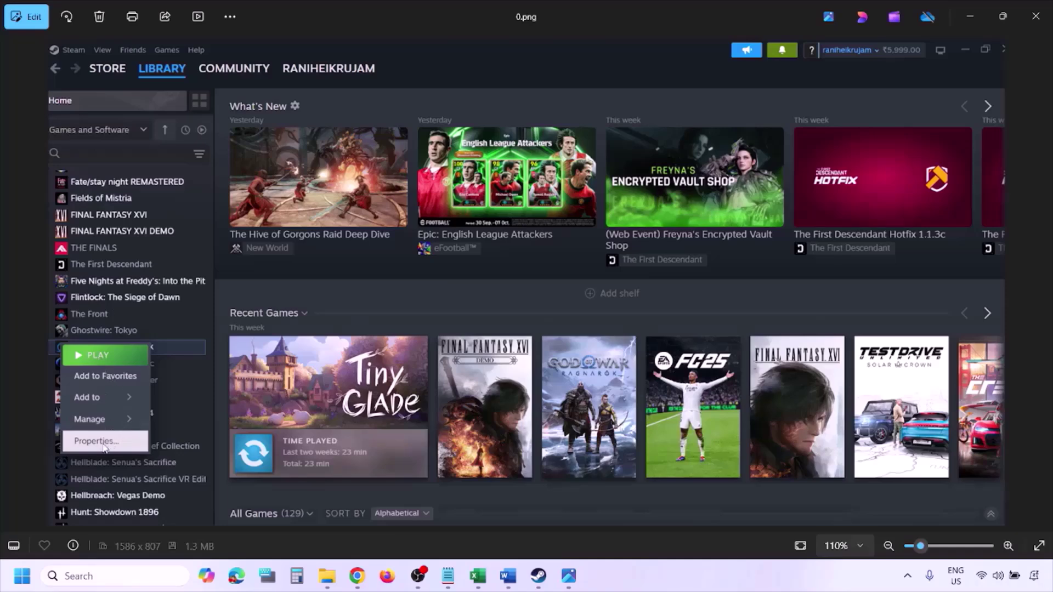
pyautogui.scroll(-1, 377, 344)
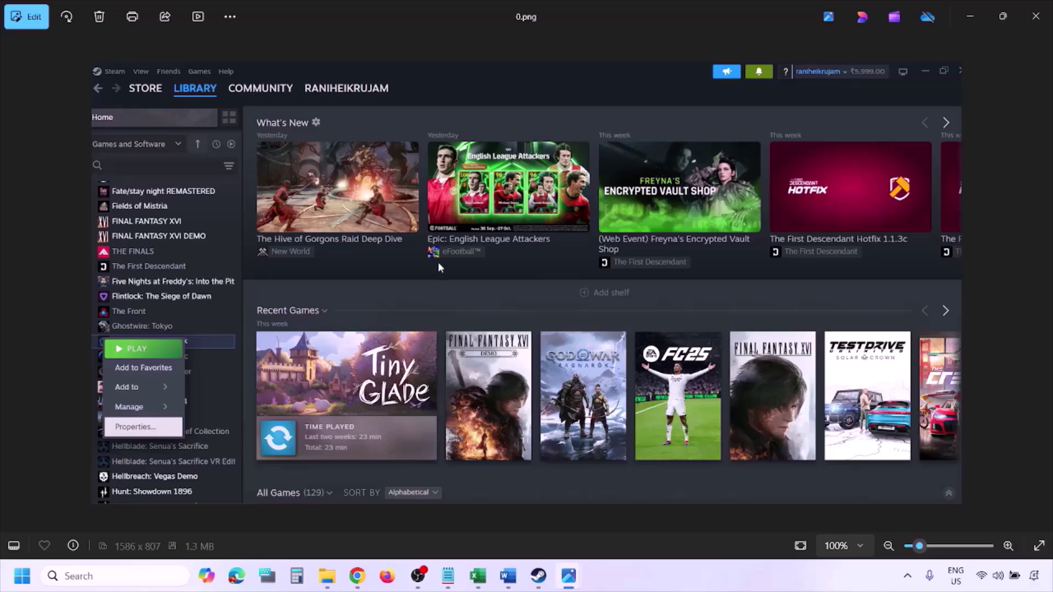
pyautogui.press('Right')
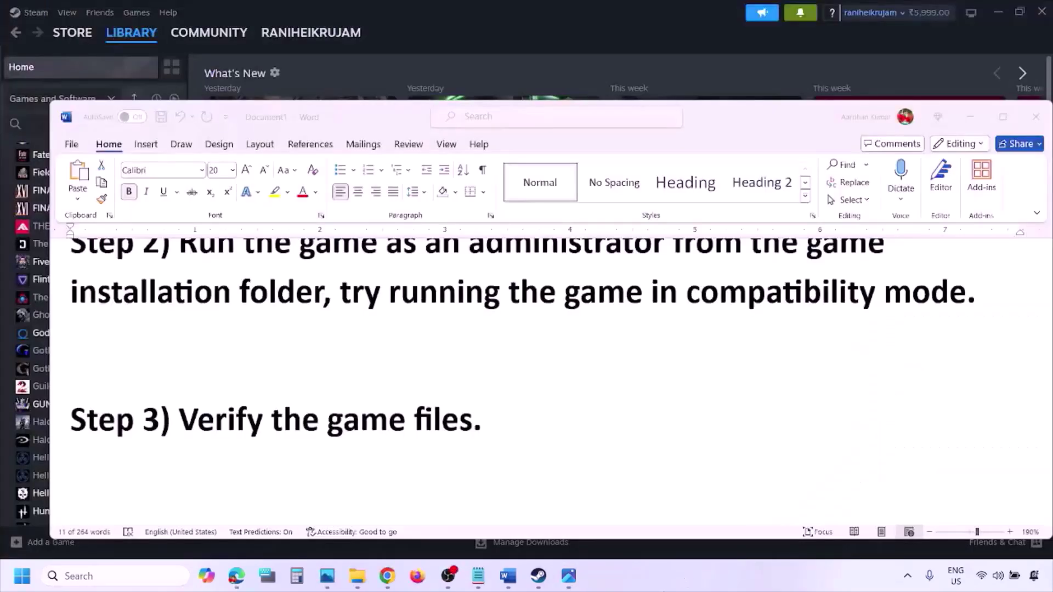
# Read Step 4 on allowing the game exe file and highlight the words "Windows Security" in the document
pyautogui.scroll(-3, 559, 508)
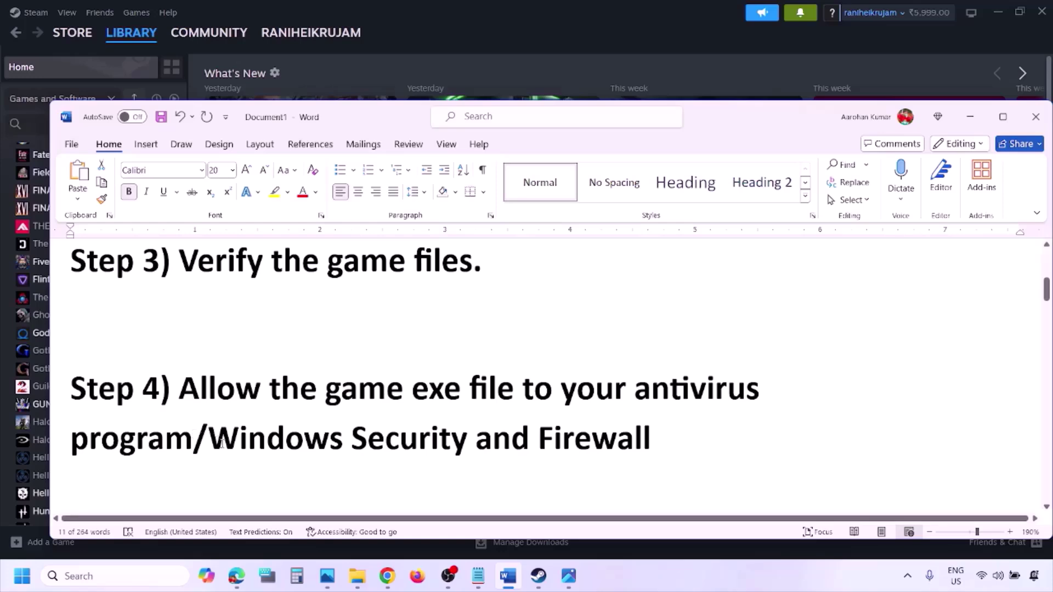
pyautogui.moveTo(255, 437); pyautogui.dragTo(473, 439)
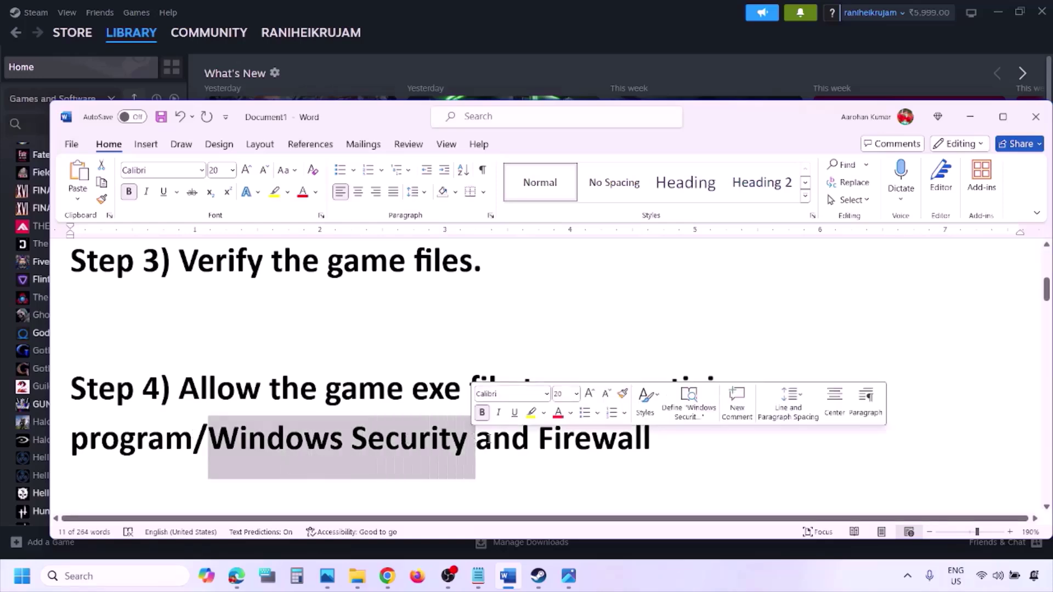
pyautogui.click(699, 587)
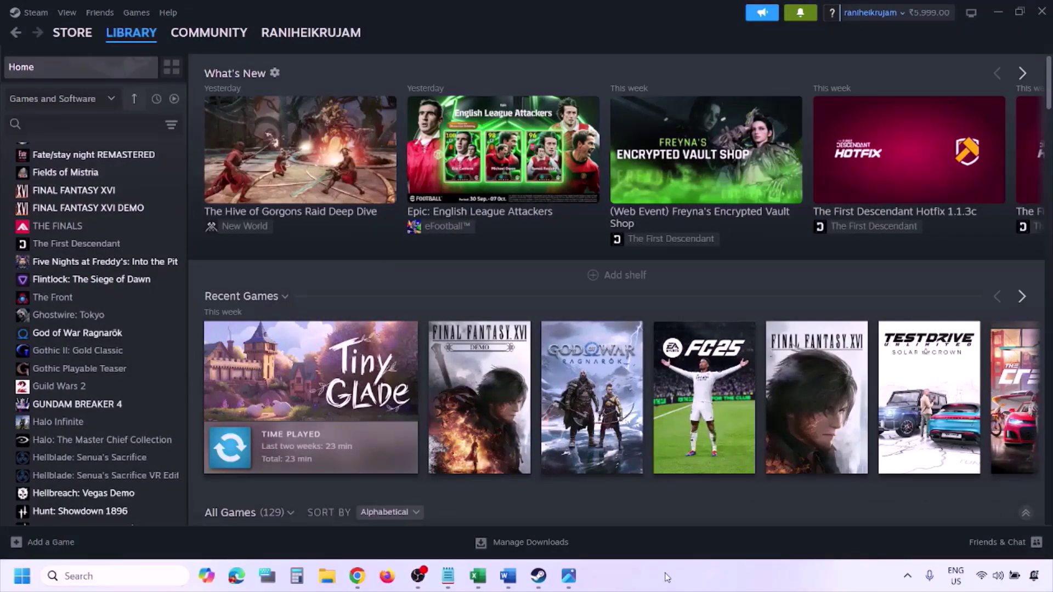
# Open the Ransomware protection page under Virus & threat protection in Windows Security, starting from the Windows Settings app
pyautogui.press('super+i')
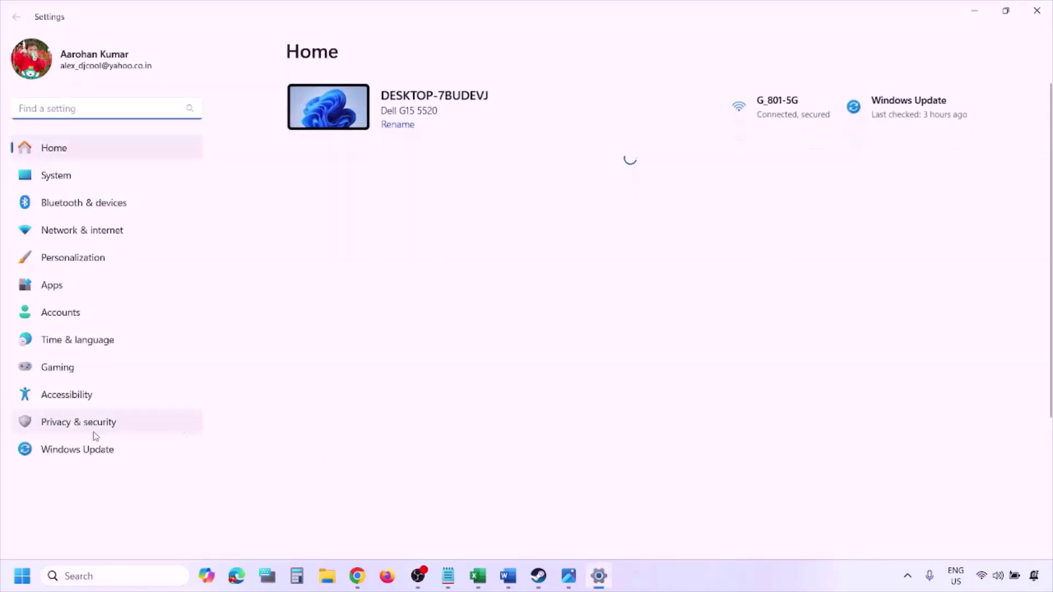
pyautogui.click(109, 429)
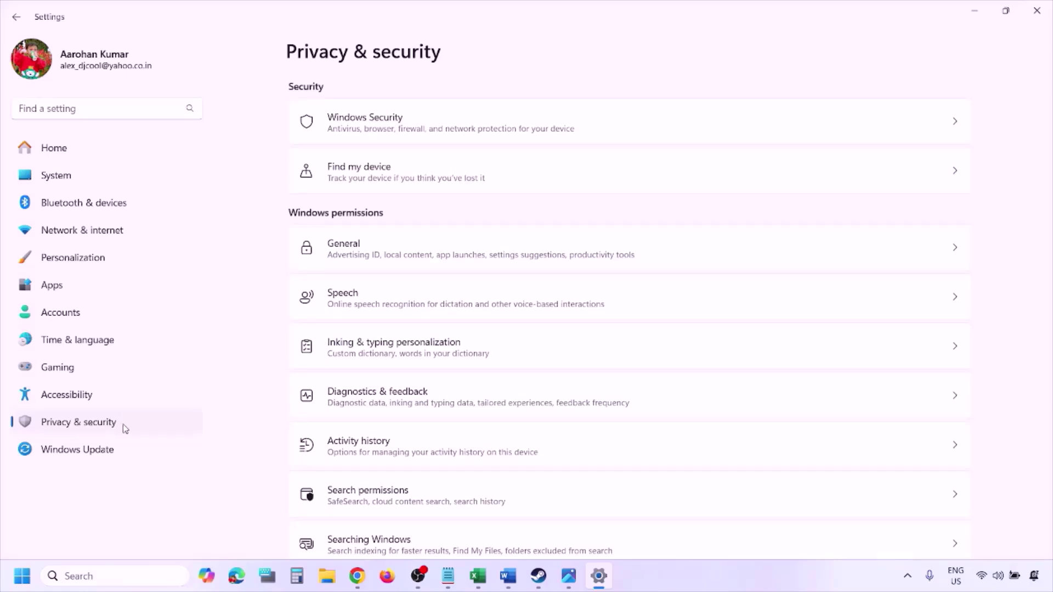
pyautogui.click(379, 130)
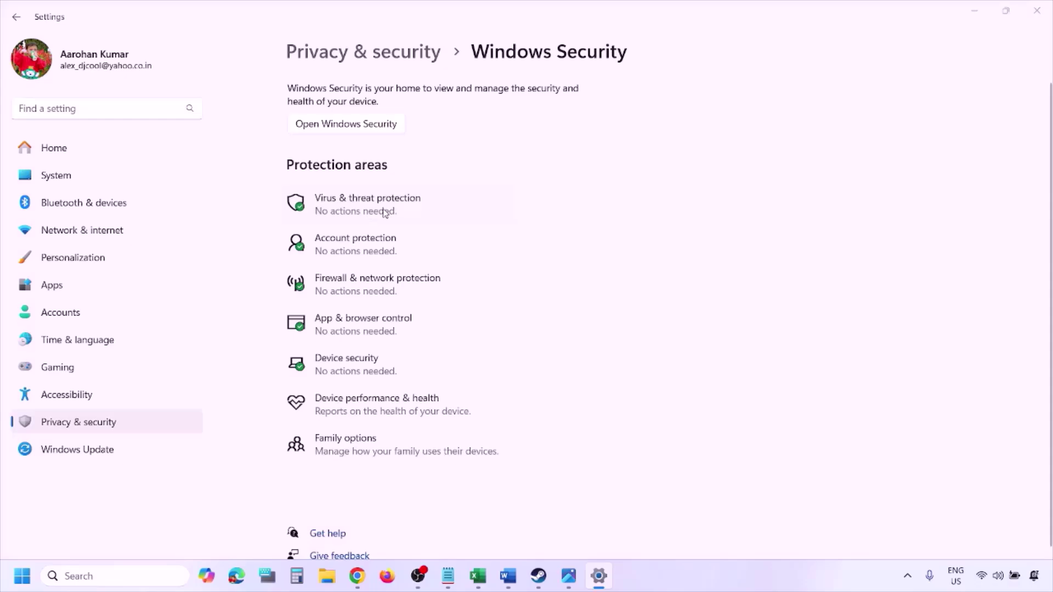
pyautogui.click(388, 209)
pyautogui.scroll(-3, 392, 483)
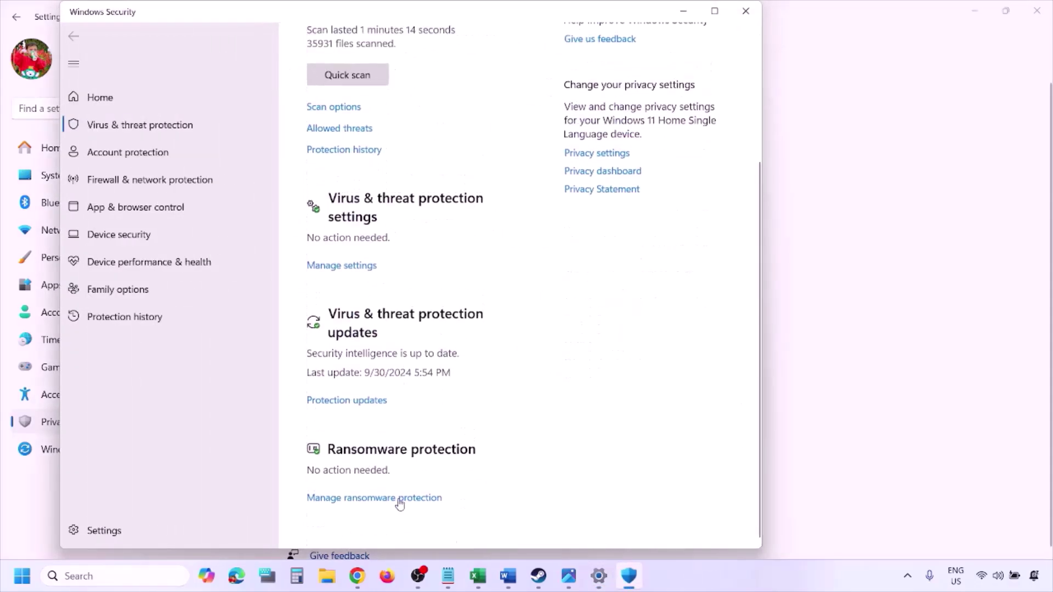
pyautogui.click(386, 499)
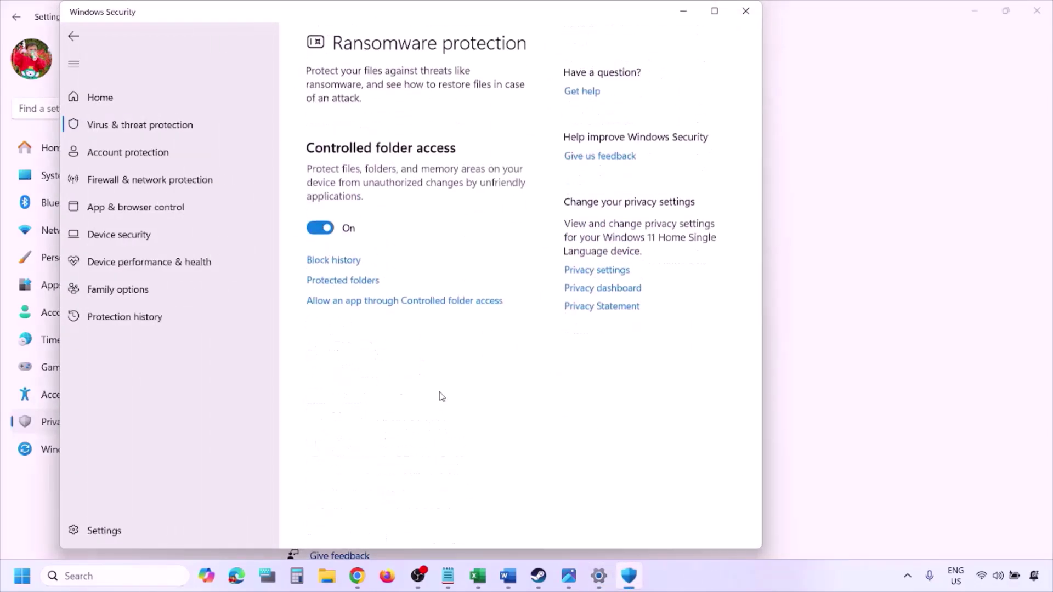
# Open the list of apps allowed through Controlled folder access
pyautogui.click(399, 309)
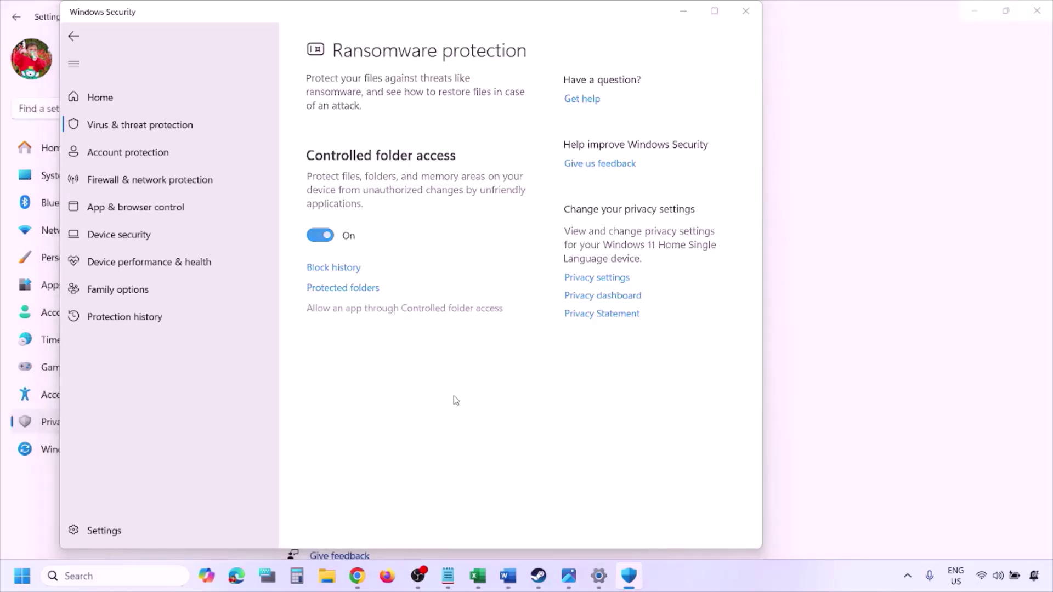
pyautogui.click(455, 308)
pyautogui.scroll(-1, 384, 162)
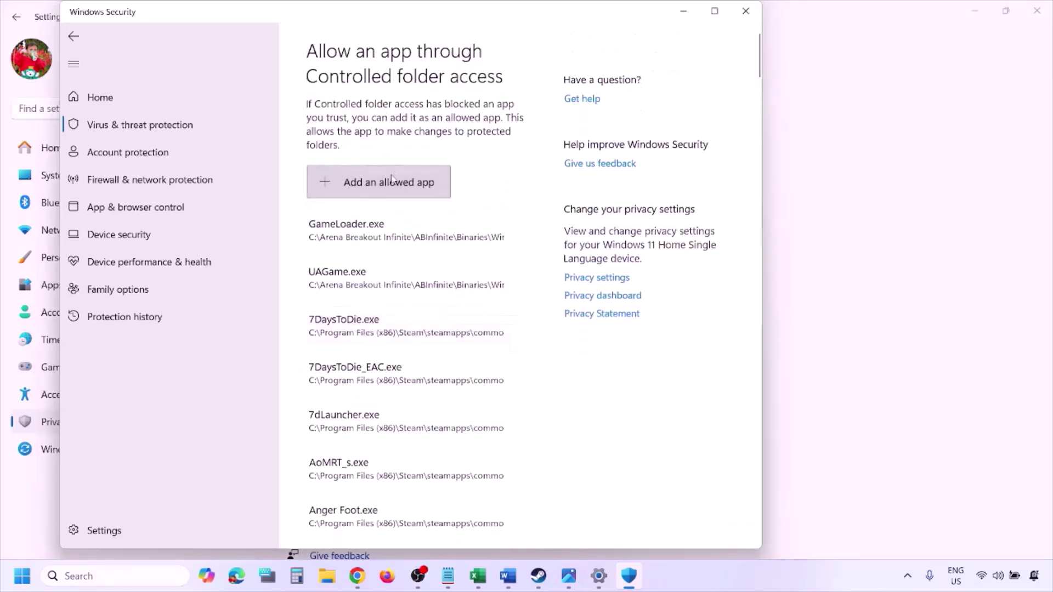
# Start adding an allowed app and browse to the Program Files (x86) folder on drive C
pyautogui.click(394, 182)
pyautogui.click(394, 238)
pyautogui.click(119, 296)
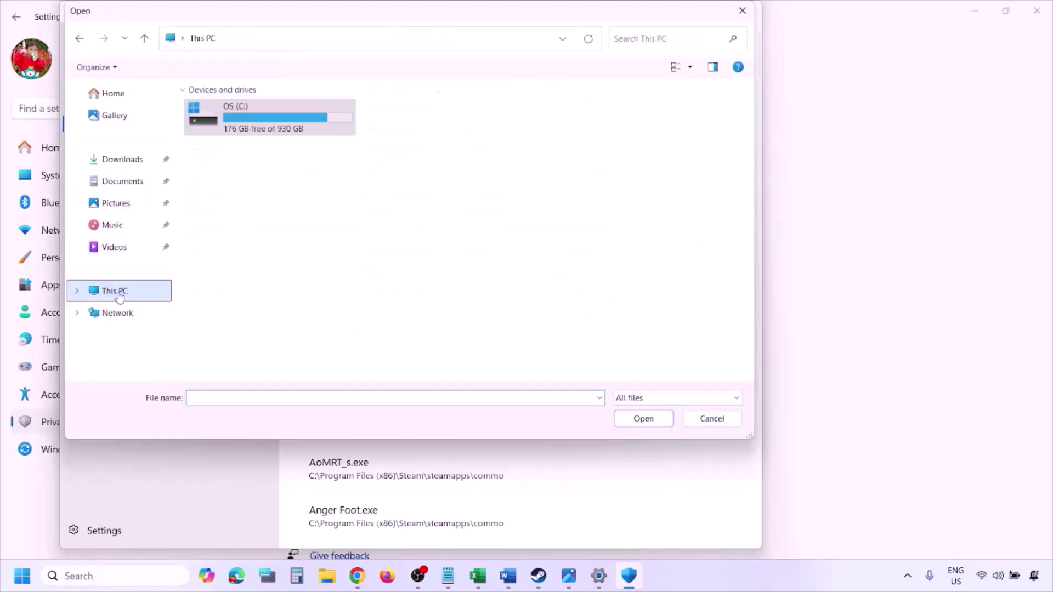
pyautogui.doubleClick(274, 125)
pyautogui.scroll(-3, 275, 125)
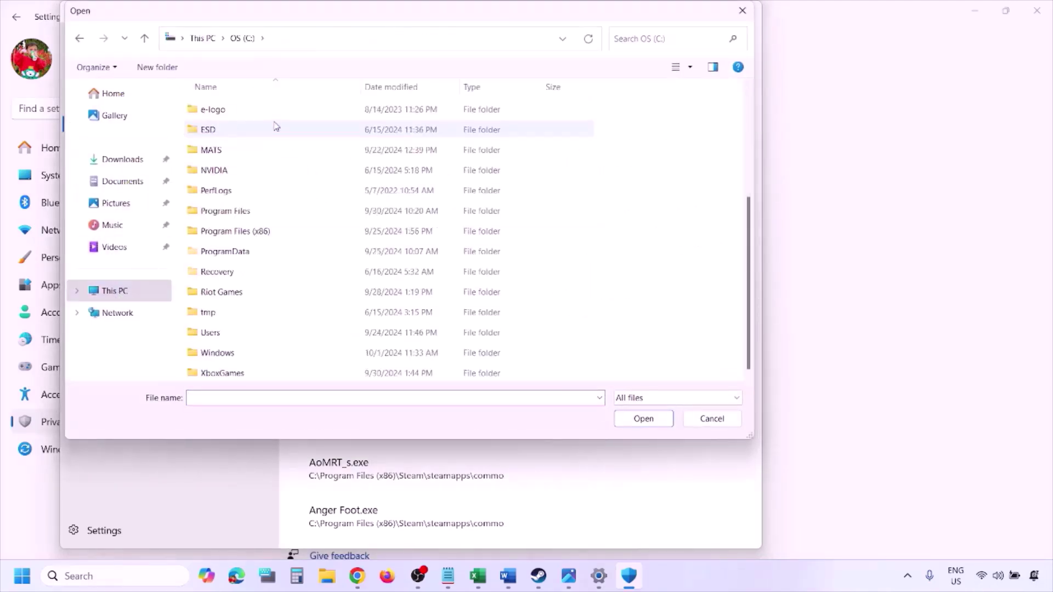
pyautogui.doubleClick(265, 231)
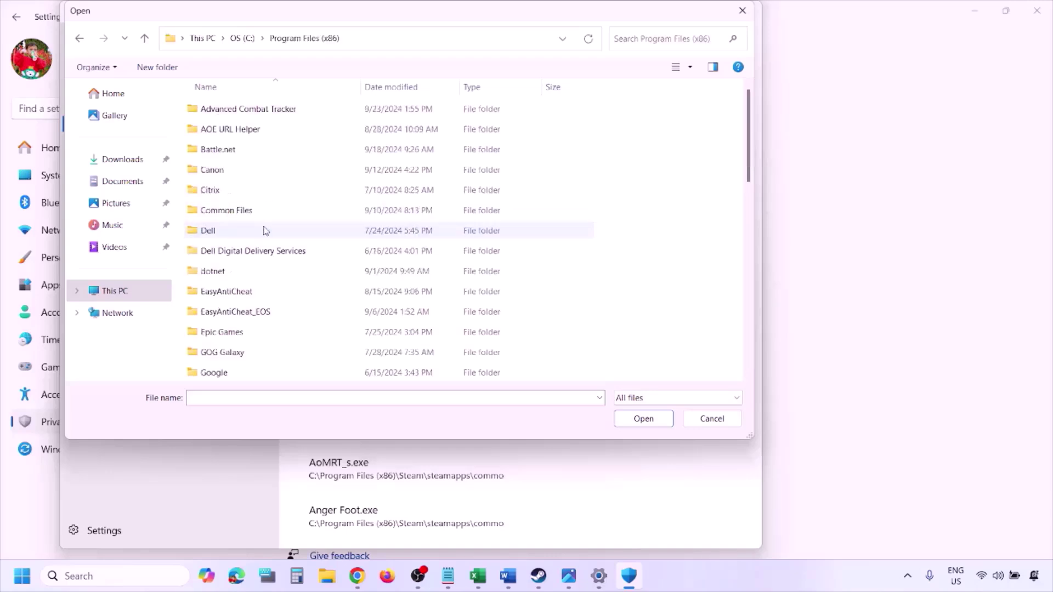
# Browse to the steamapps folder inside the Steam folder, and cancel the file selection
pyautogui.scroll(-4, 265, 231)
pyautogui.scroll(-4, 264, 230)
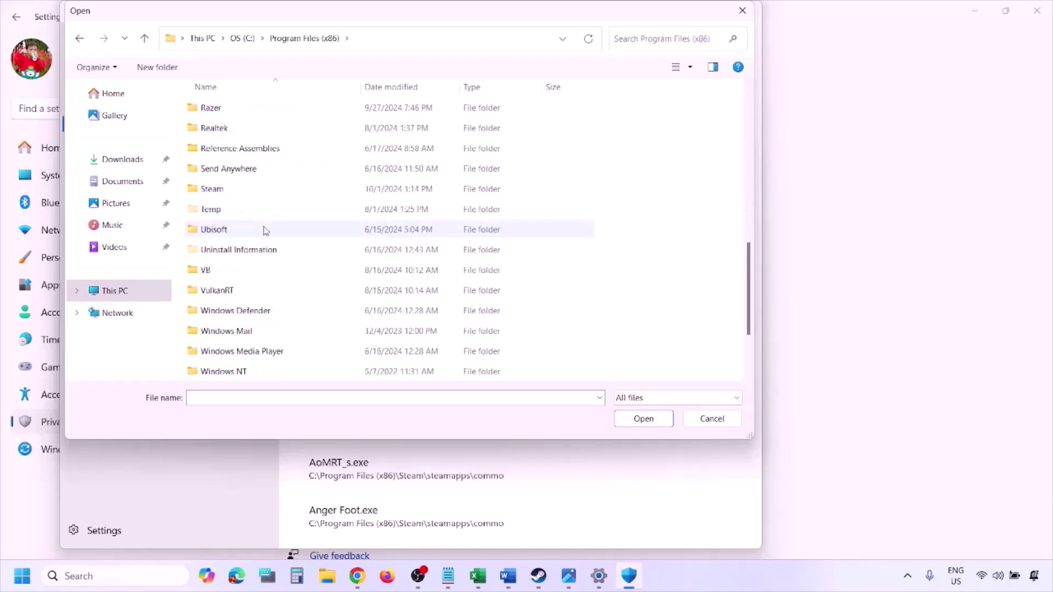
pyautogui.doubleClick(267, 189)
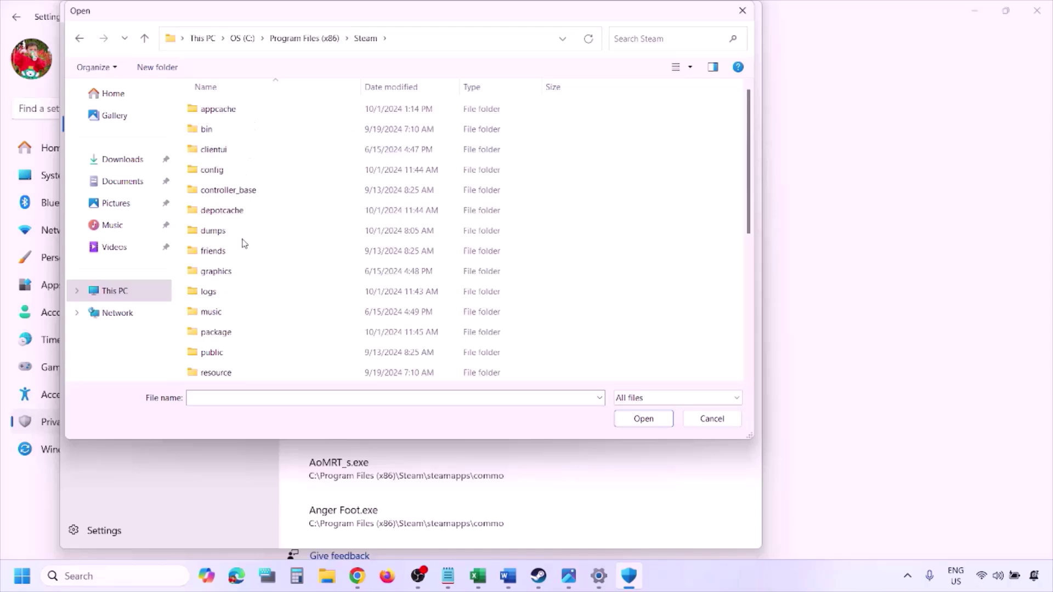
pyautogui.scroll(-4, 253, 236)
pyautogui.click(240, 211)
pyautogui.doubleClick(240, 213)
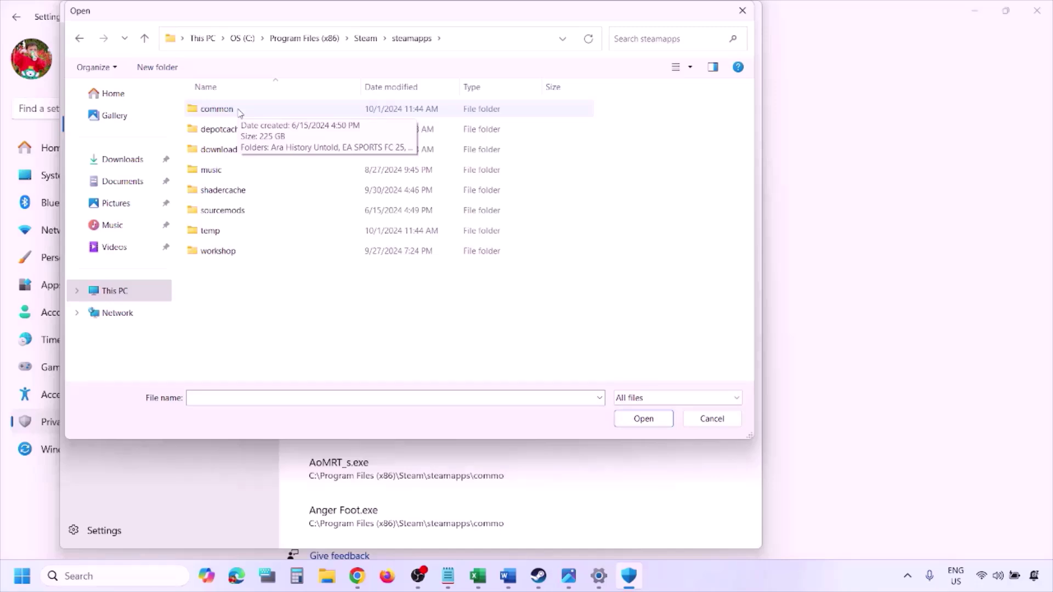
pyautogui.click(712, 419)
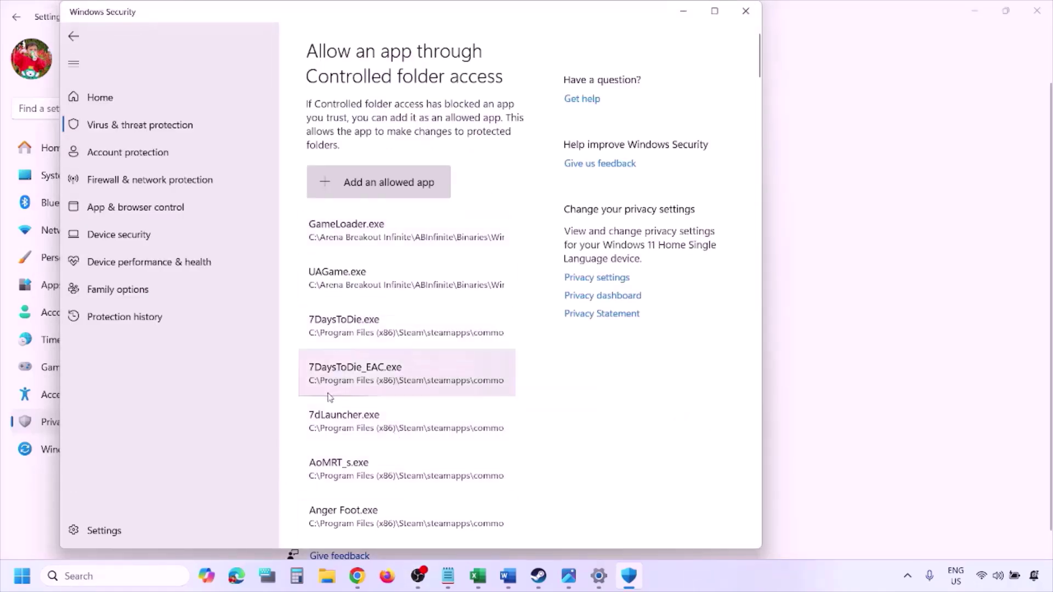
# Open the apps allowed through Windows Defender Firewall from Control Panel and unlock the list for changes
pyautogui.click(109, 576)
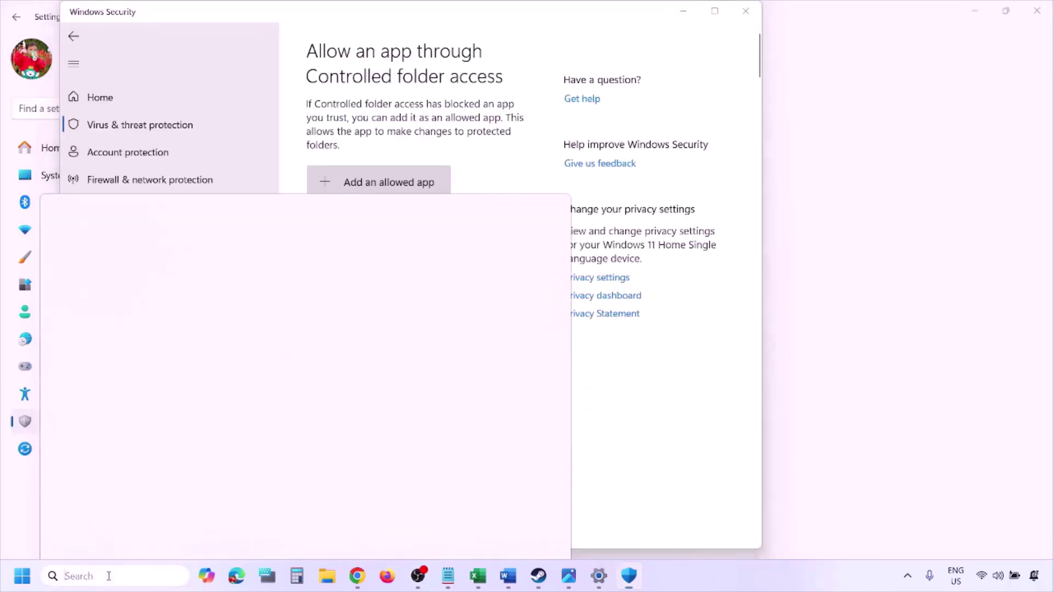
pyautogui.write('ontrol')
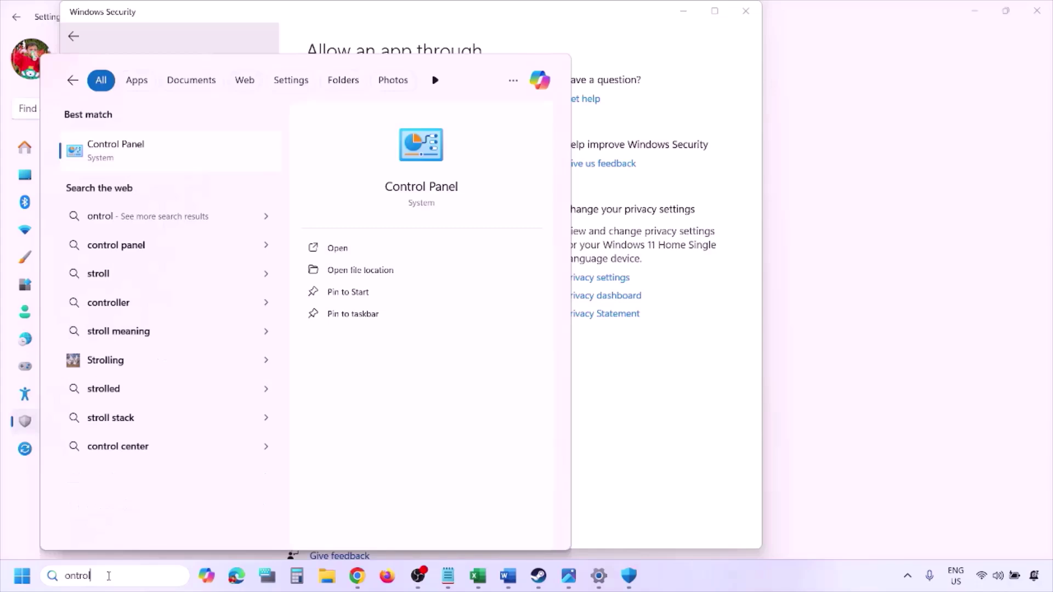
pyautogui.press('Return')
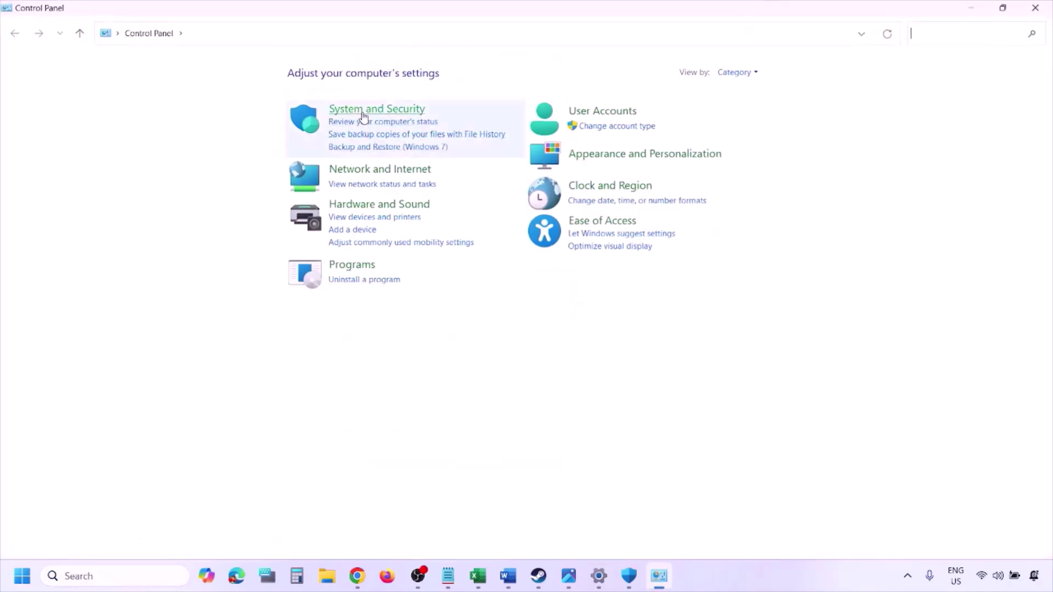
pyautogui.click(363, 110)
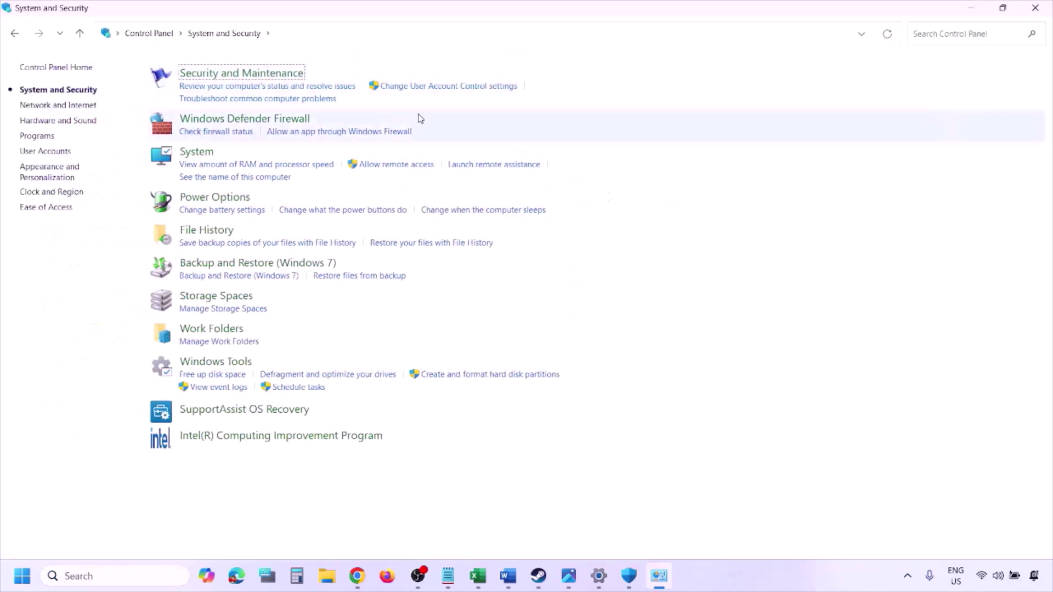
pyautogui.click(283, 119)
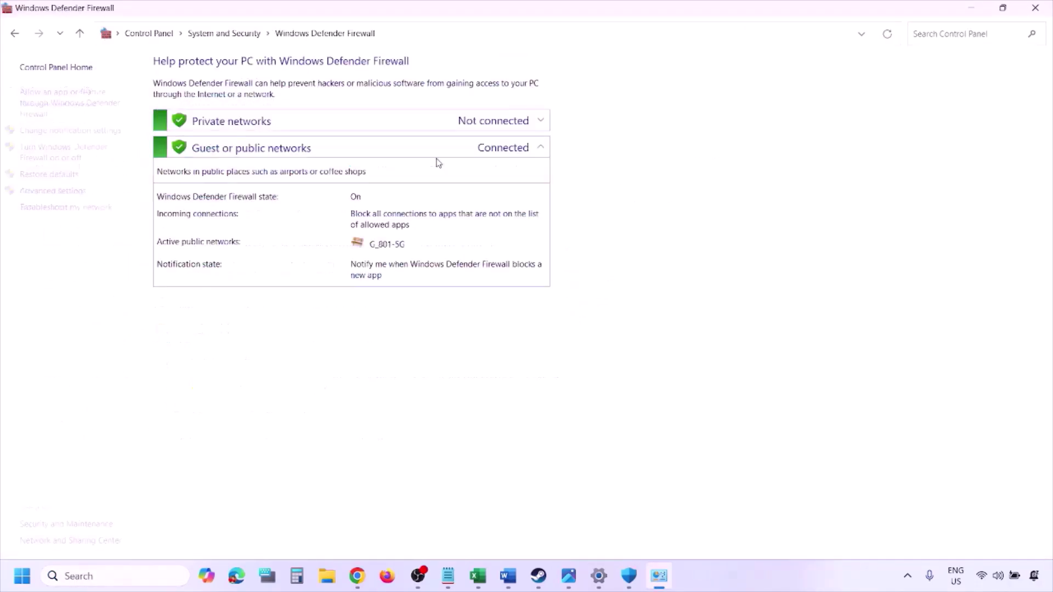
pyautogui.click(72, 102)
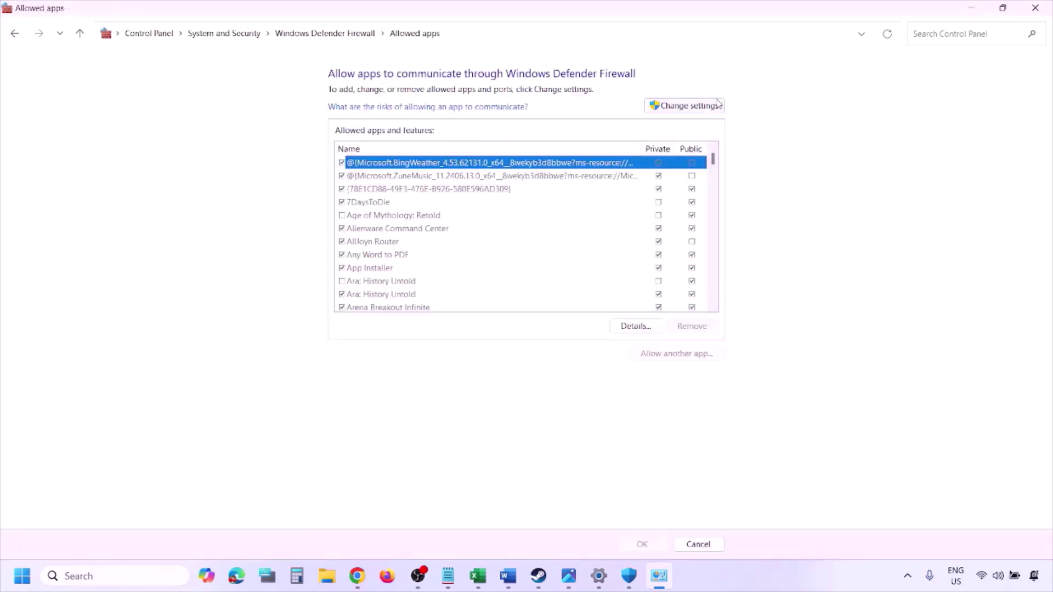
pyautogui.click(707, 105)
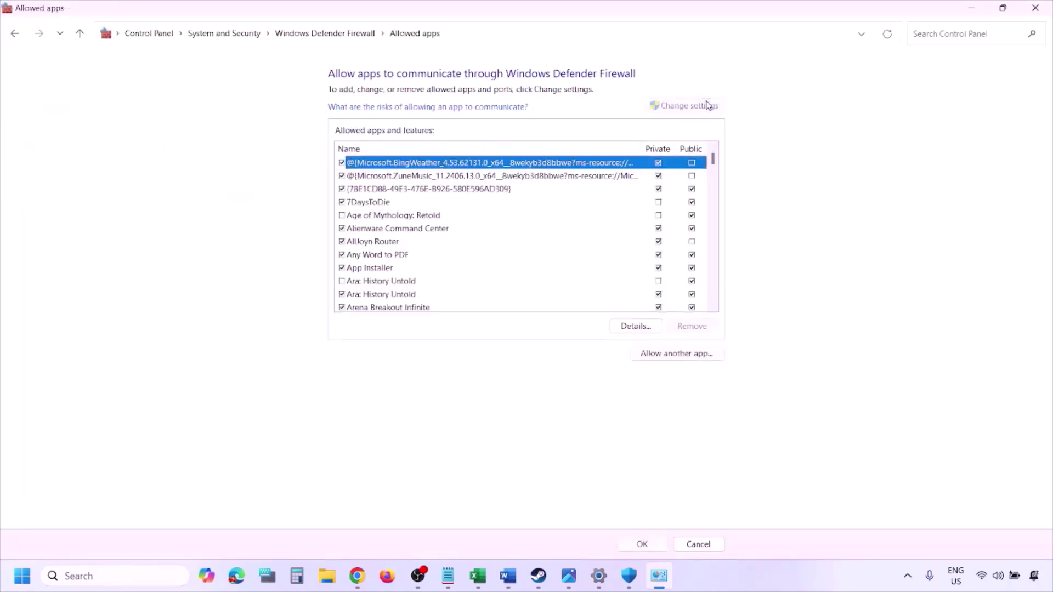
# Try to allow another app through the firewall by browsing This PC, and cancel and close the firewall window
pyautogui.click(678, 356)
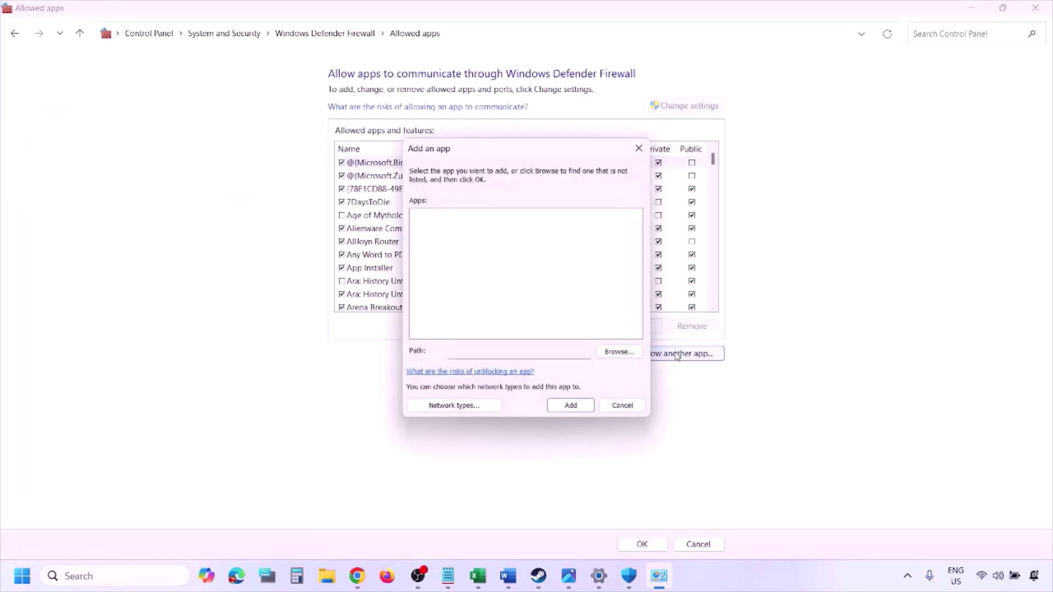
pyautogui.click(619, 353)
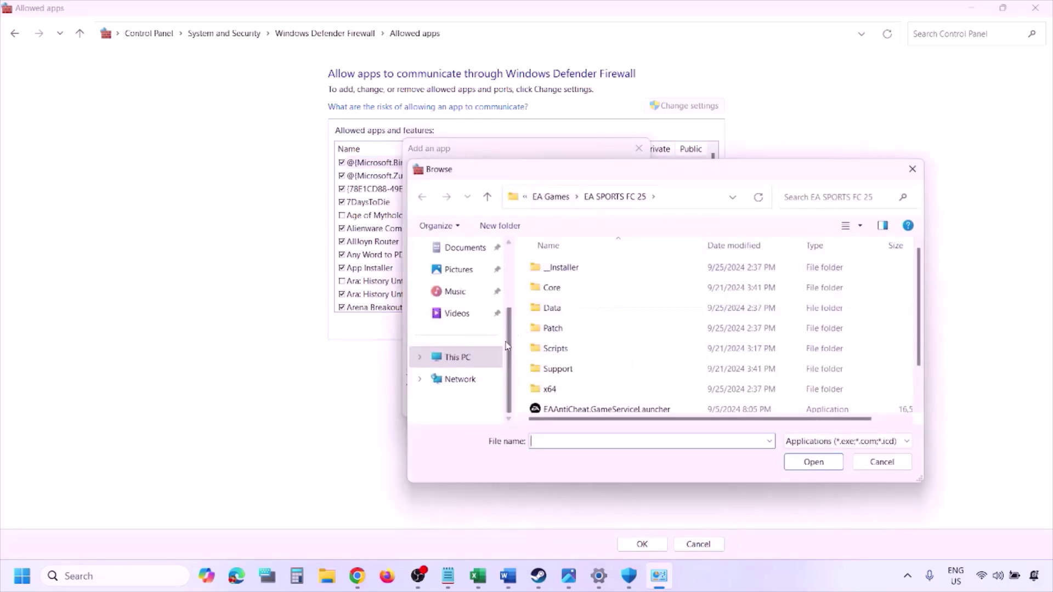
pyautogui.click(483, 362)
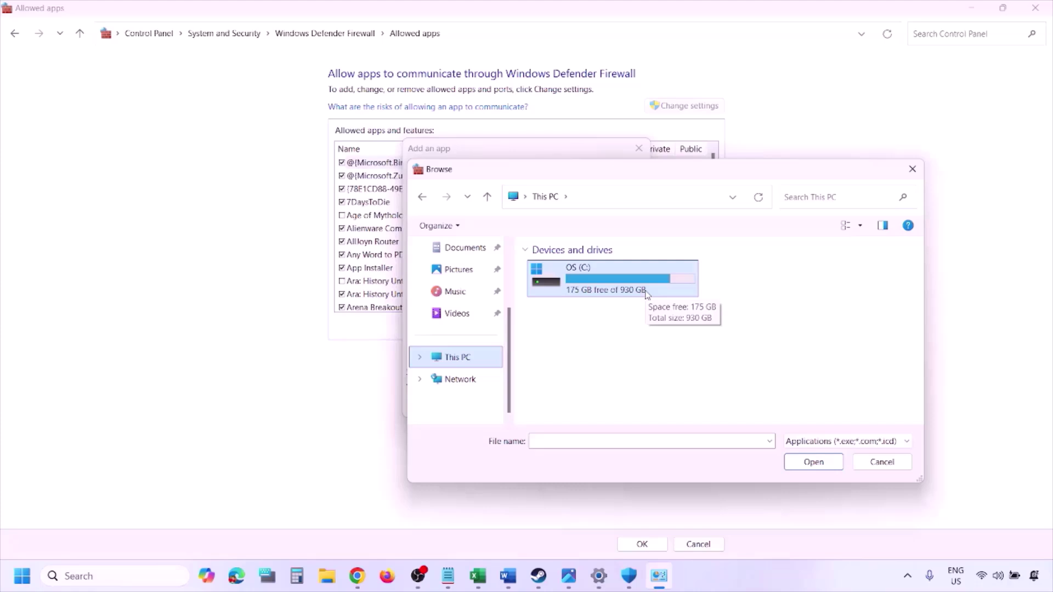
pyautogui.click(877, 463)
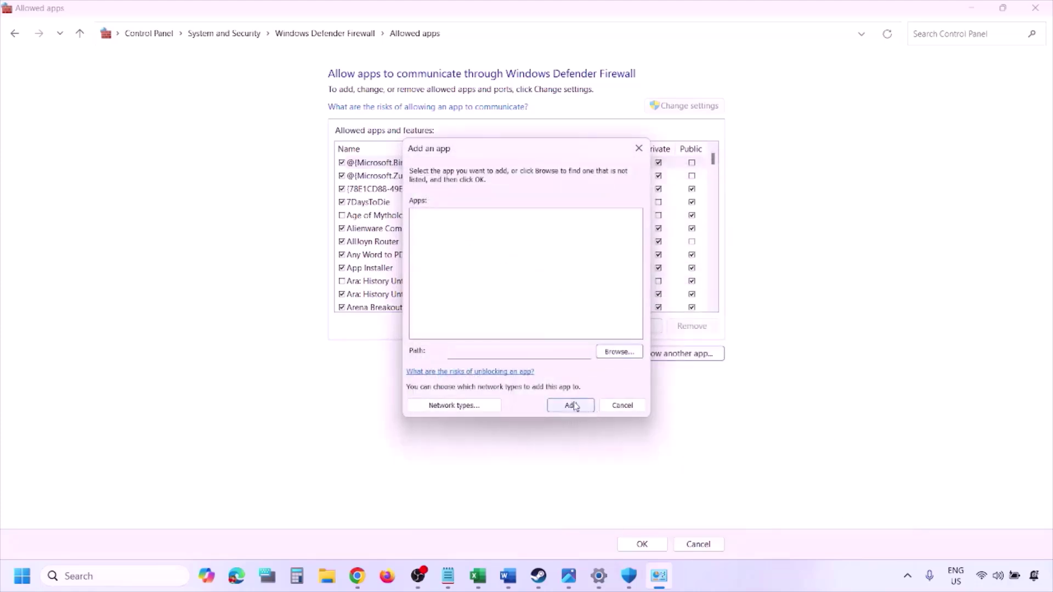
pyautogui.click(615, 407)
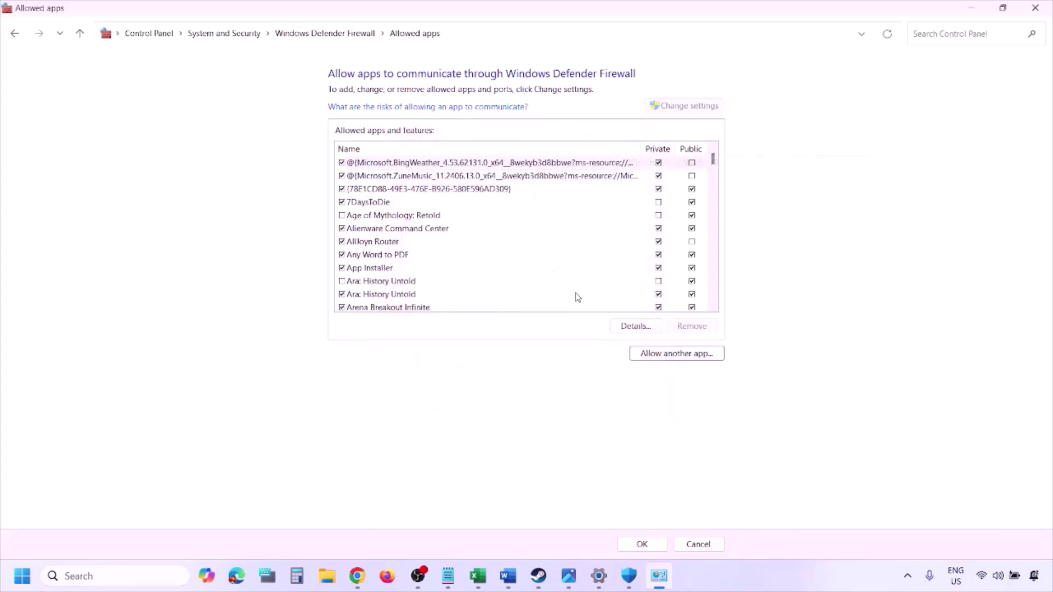
pyautogui.click(1036, 7)
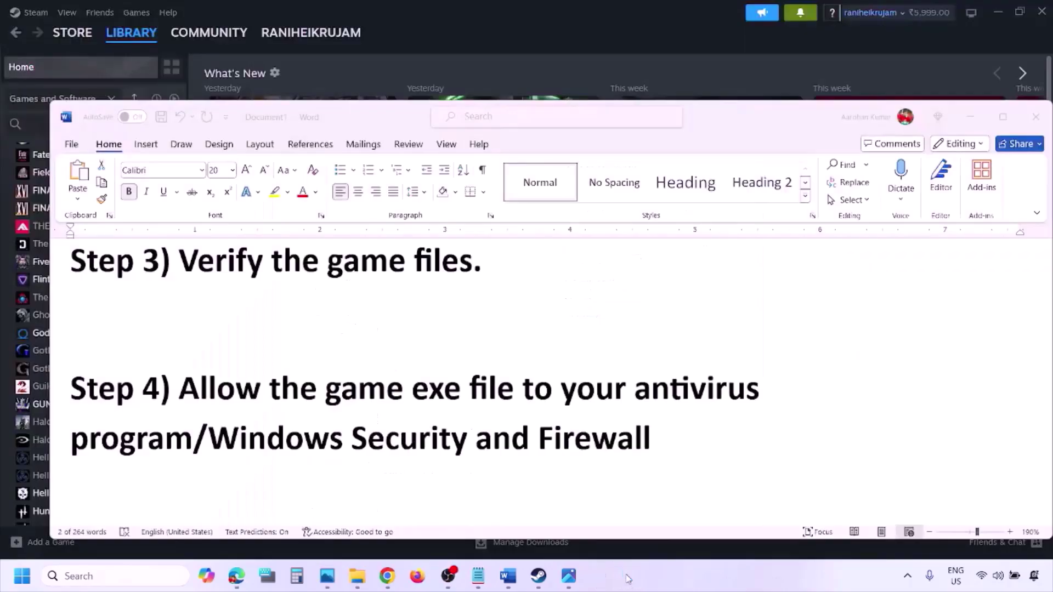
# Go to Step 5 on clean graphics driver installation in the Word document and highlight parts of its NVIDIA and AMD links
pyautogui.scroll(-5, 378, 374)
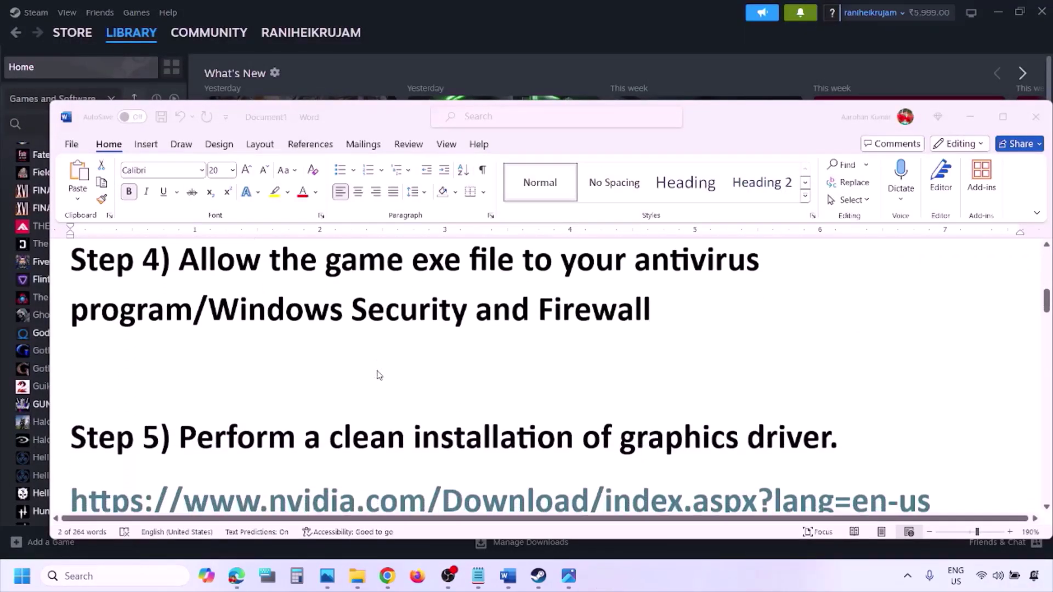
pyautogui.scroll(-2, 344, 394)
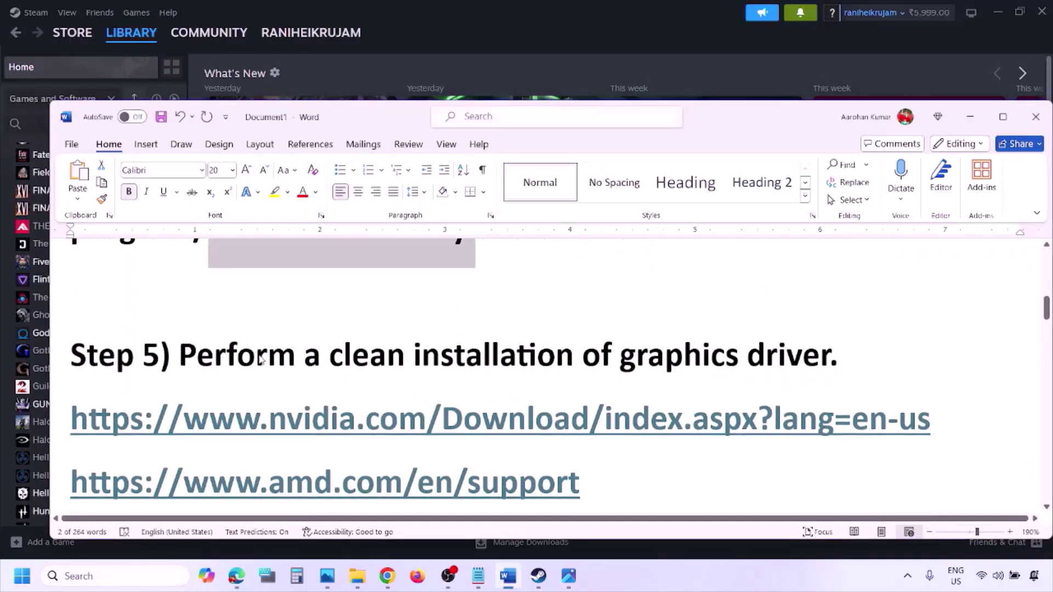
pyautogui.doubleClick(258, 359)
pyautogui.moveTo(235, 420); pyautogui.dragTo(378, 420)
pyautogui.scroll(-1, 378, 430)
pyautogui.moveTo(236, 450); pyautogui.dragTo(555, 450)
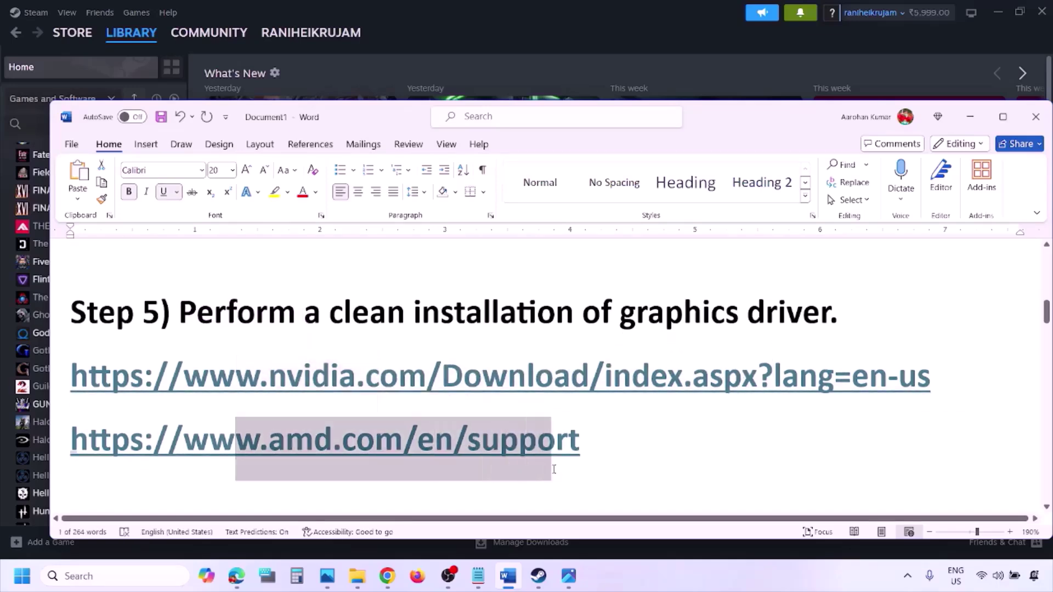
pyautogui.click(692, 567)
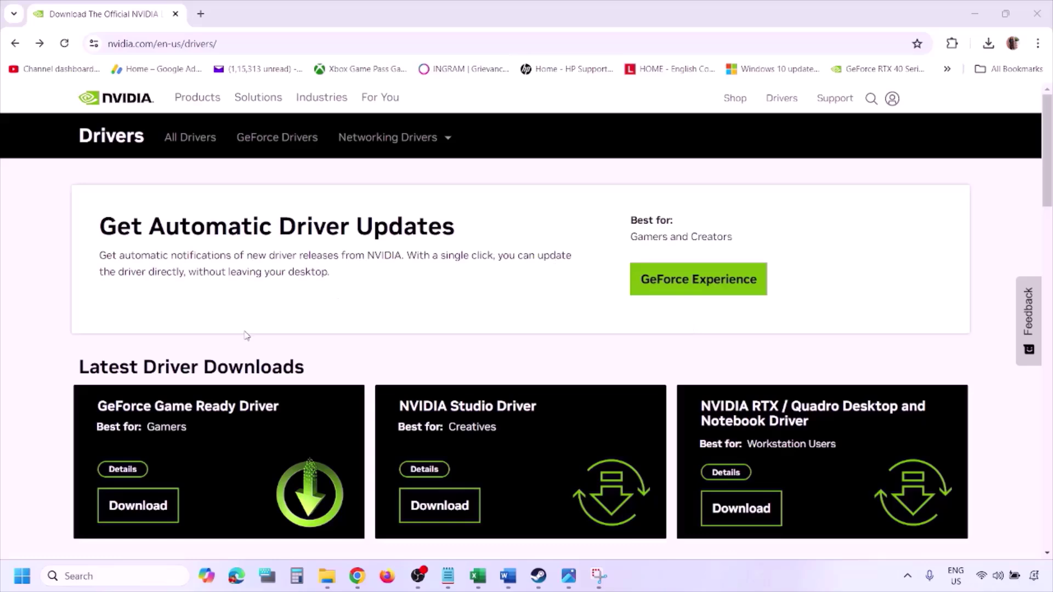
# On the NVIDIA drivers page in Chrome, choose Windows 11 and search for GeForce RTX 3050 Laptop GPU drivers
pyautogui.scroll(-8, 245, 336)
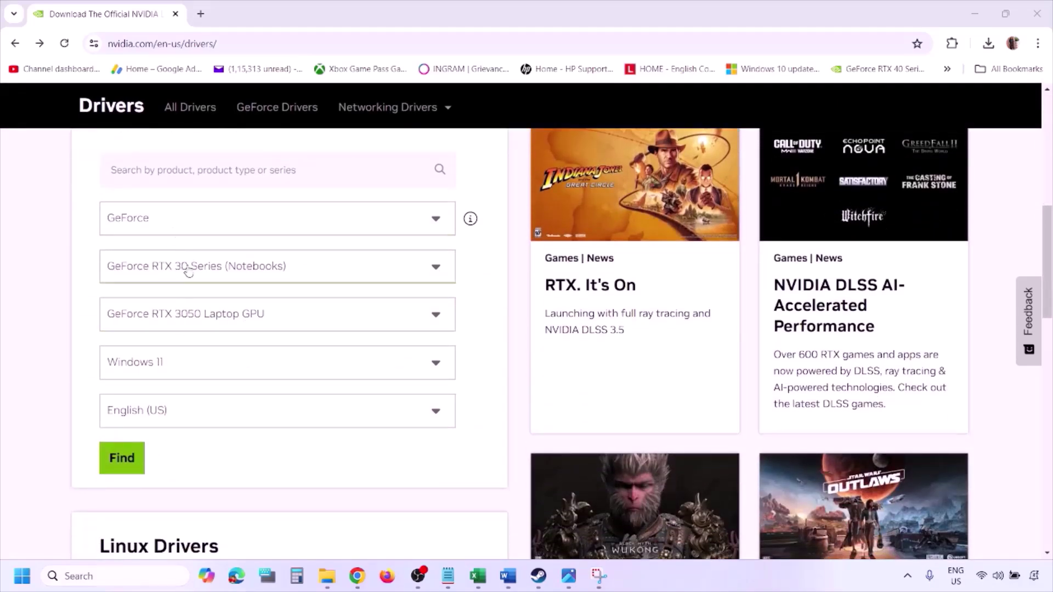
pyautogui.click(175, 365)
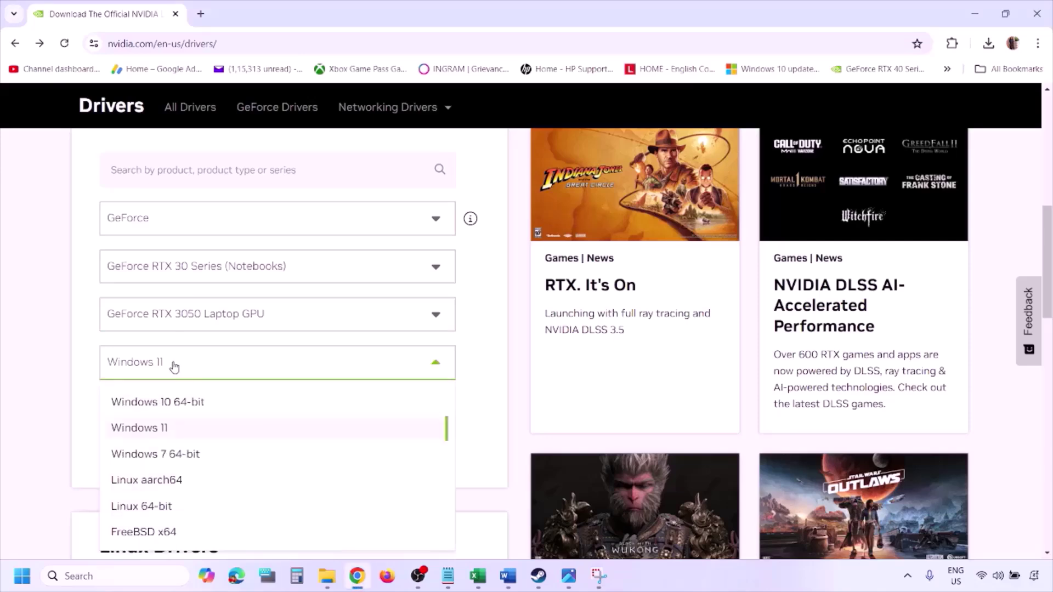
pyautogui.click(156, 429)
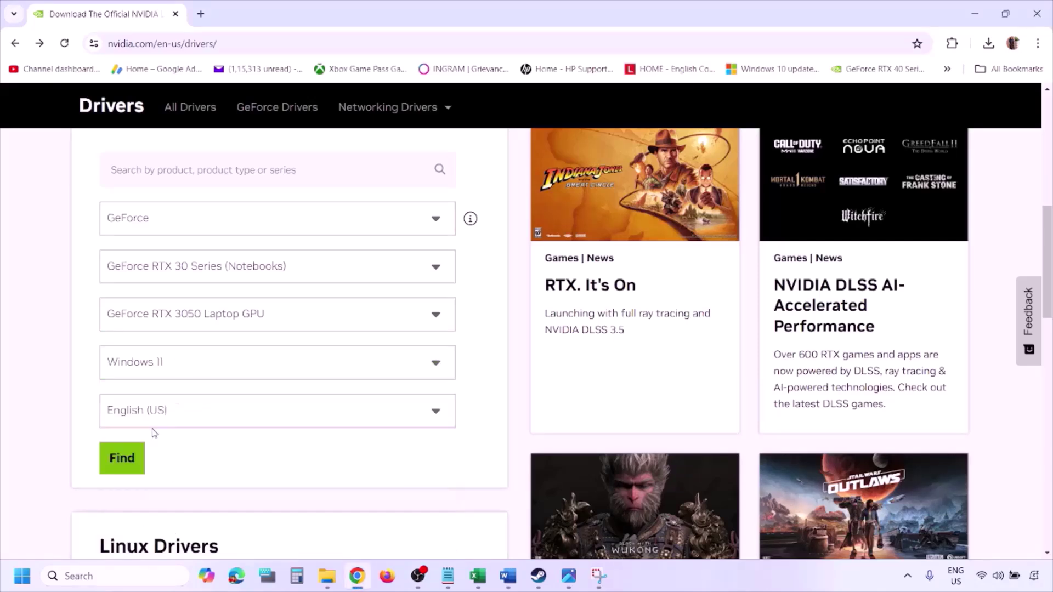
pyautogui.click(123, 460)
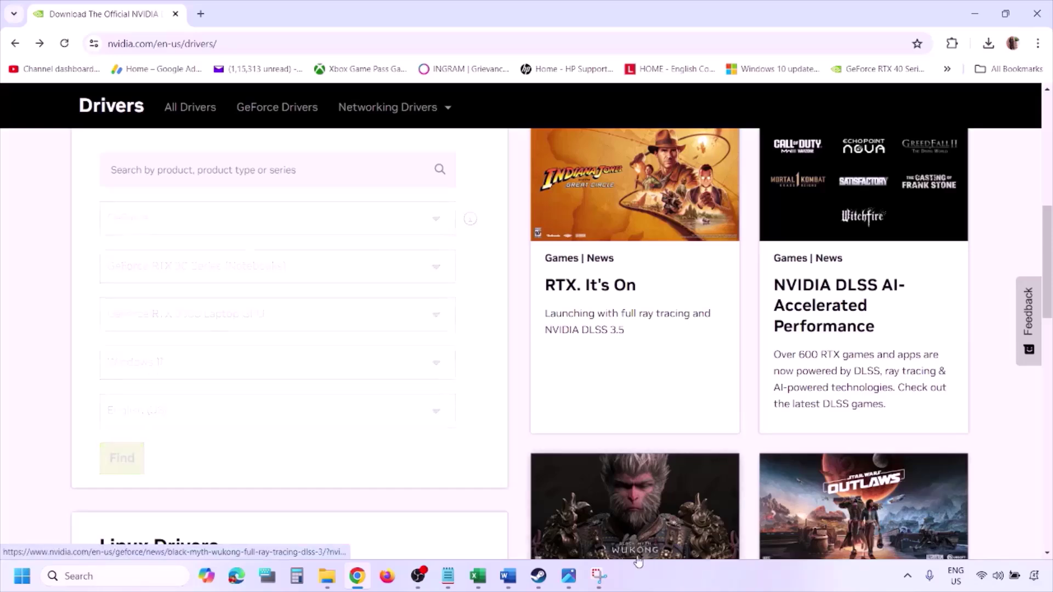
# Switch to Photos and review images 1.png to 5.png, covering the Game Ready Driver download and the NVIDIA installer's custom clean installation options
pyautogui.click(569, 576)
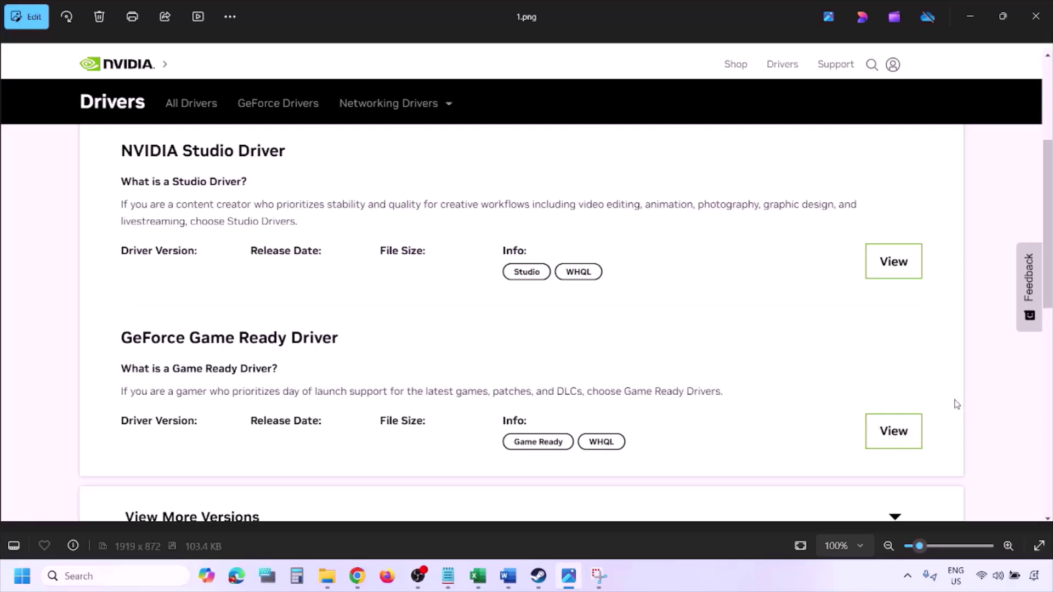
pyautogui.press('Right')
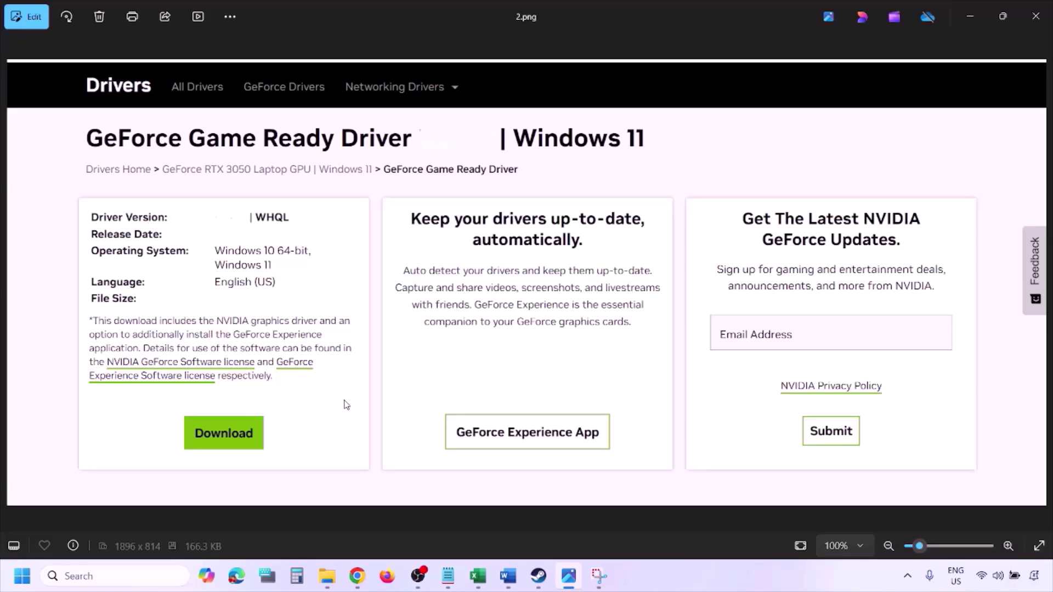
pyautogui.press('Right')
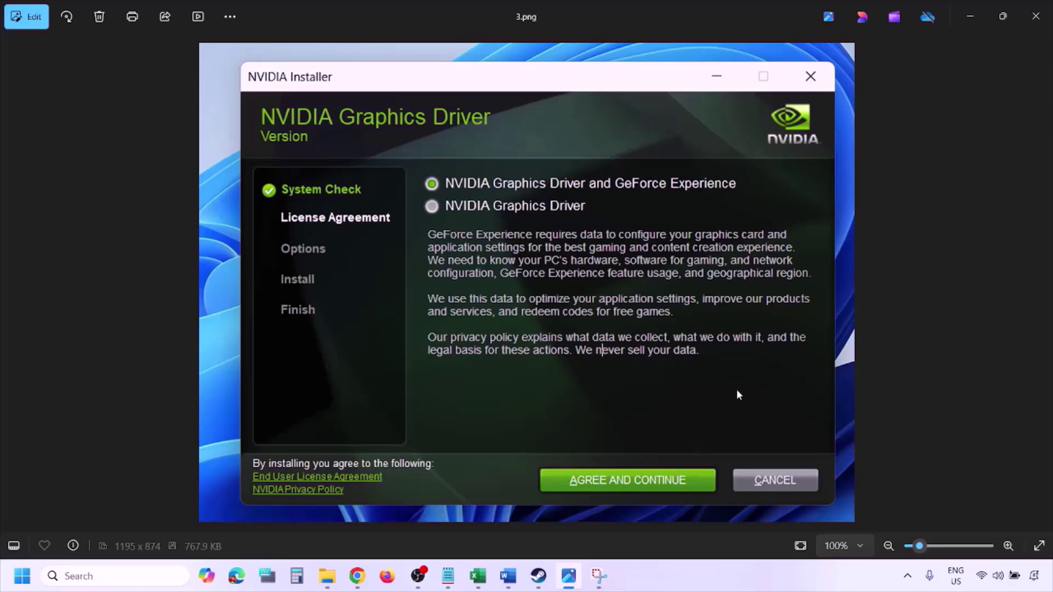
pyautogui.press('Right')
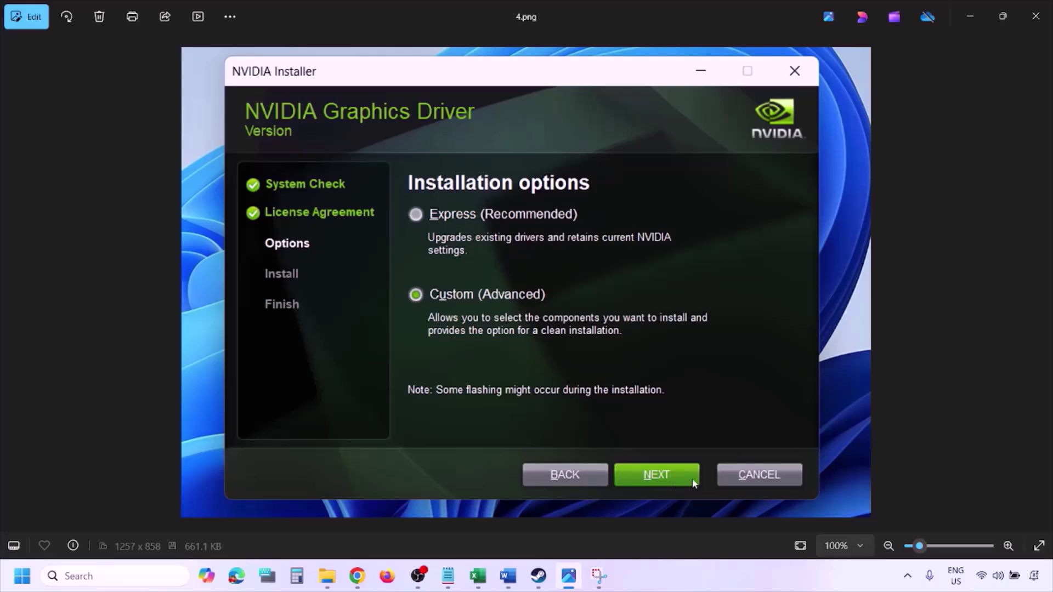
pyautogui.press('Right')
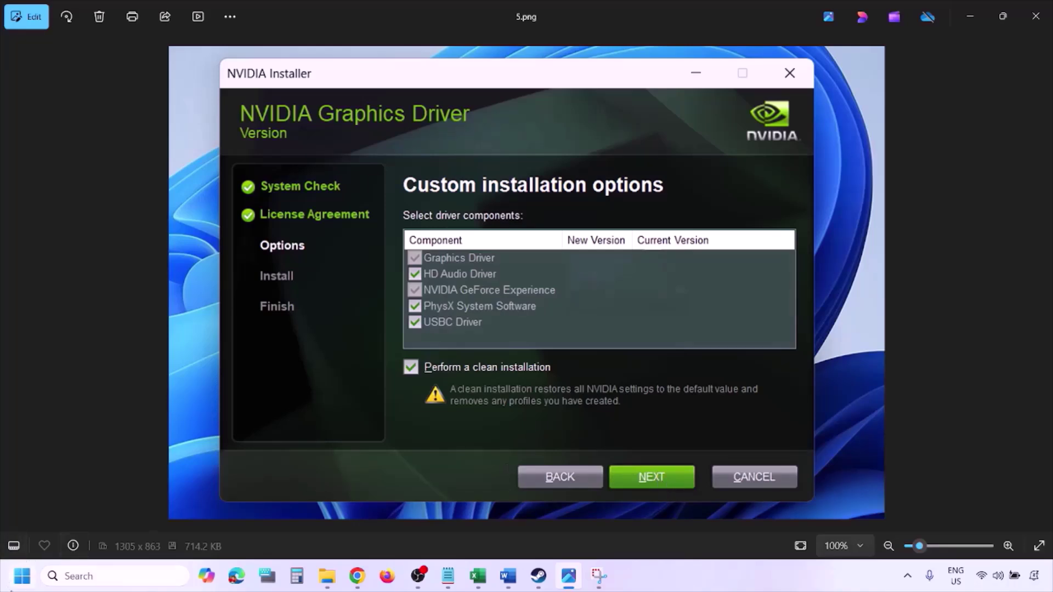
# Show the computer's power options containing Restart, and dismiss them without restarting
pyautogui.click(22, 576)
pyautogui.click(400, 530)
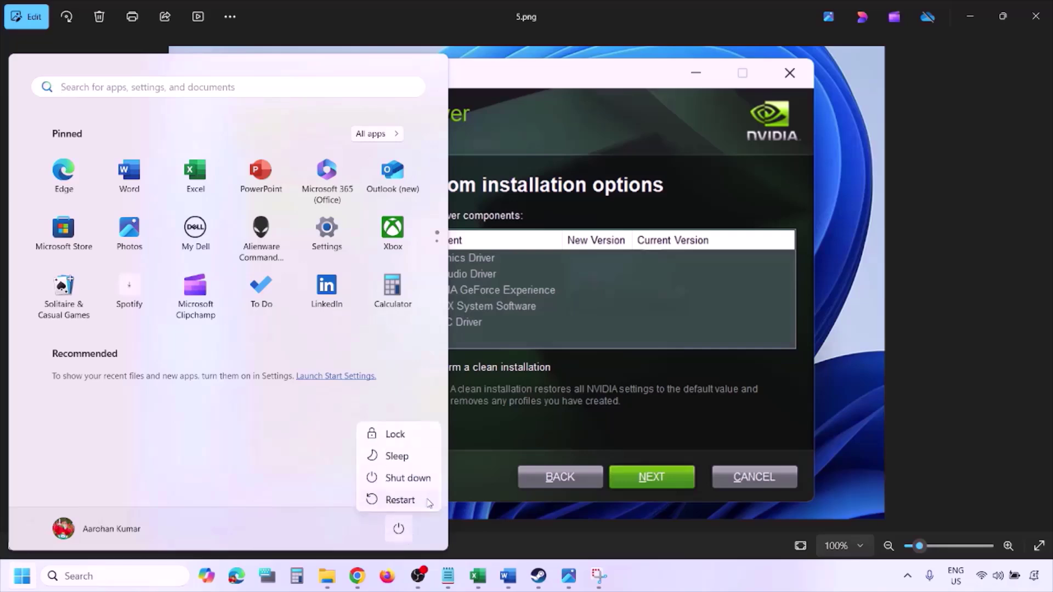
pyautogui.press('Escape')
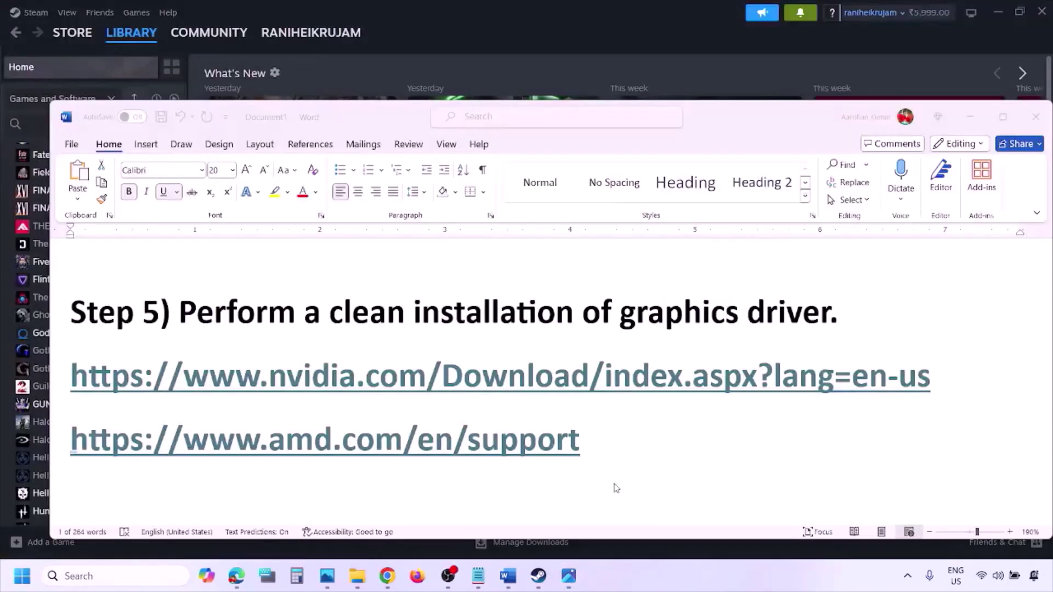
# Return to the Word document and highlight the AMD support link under Step 5
pyautogui.click(622, 442)
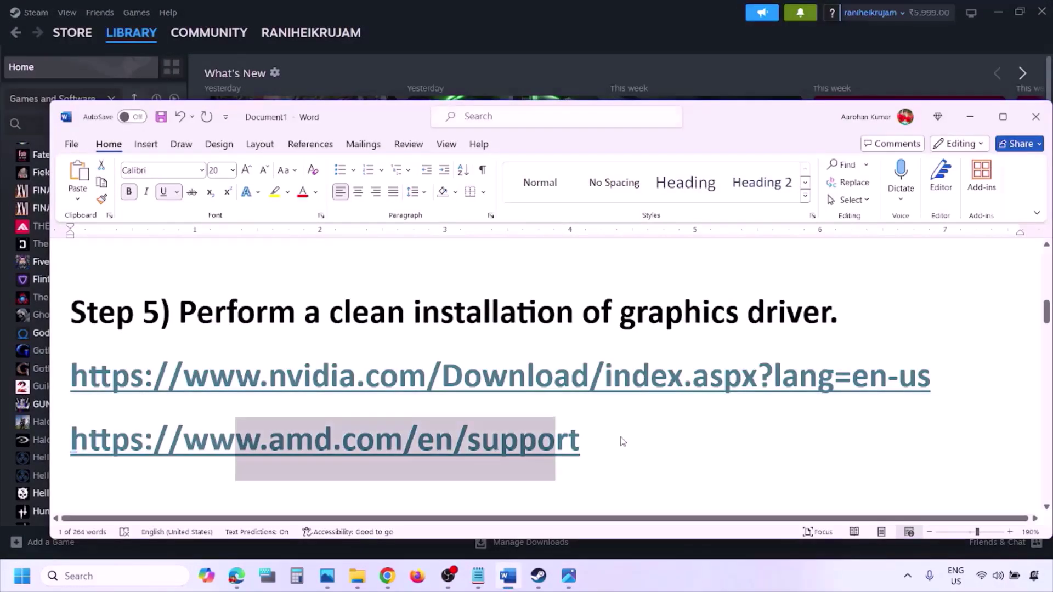
pyautogui.moveTo(599, 442); pyautogui.dragTo(214, 431)
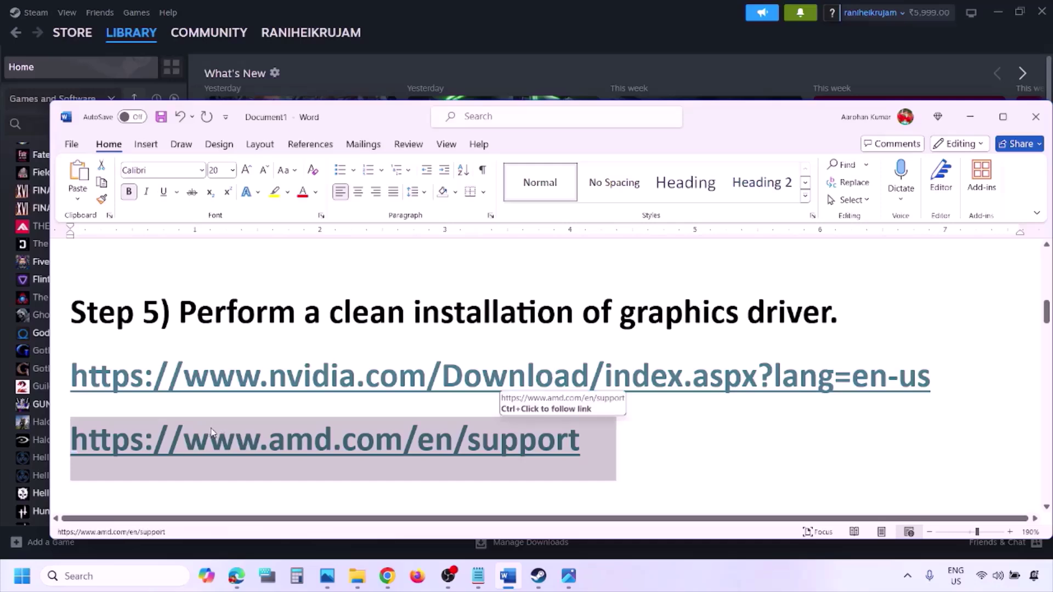